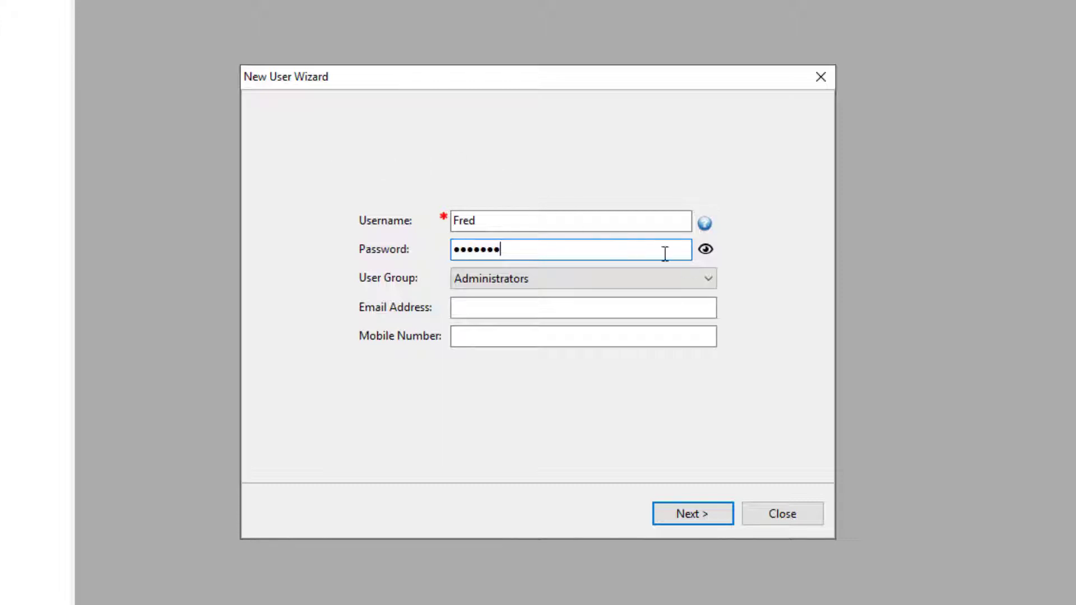
Step: Reveal the new user's password to check it and keep the Administrators user group
{"action": "left_click", "coordinate": [705, 249]}
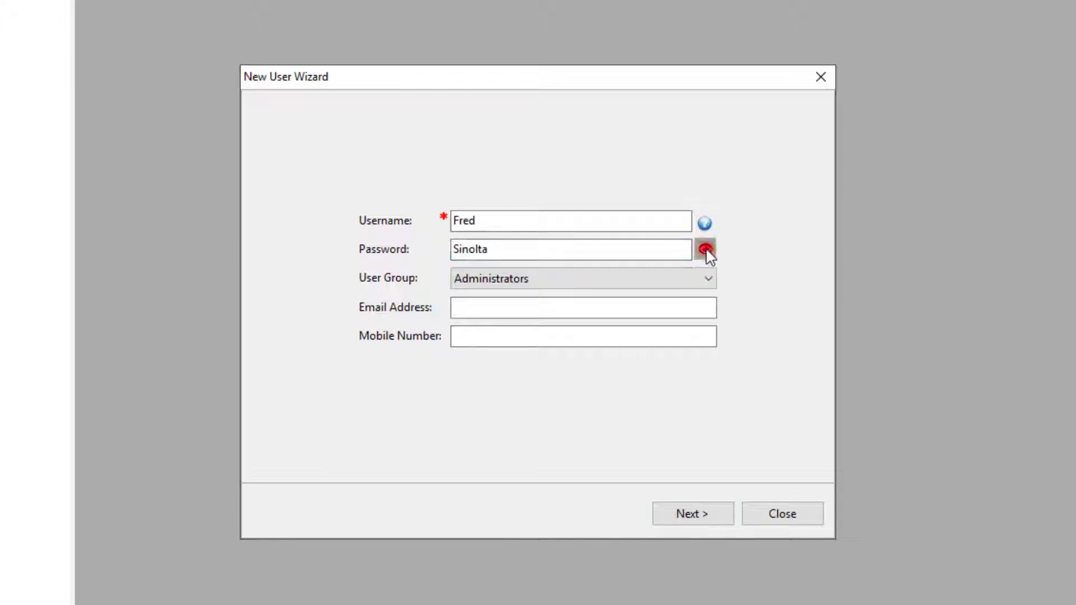
{"action": "left_click", "coordinate": [709, 278]}
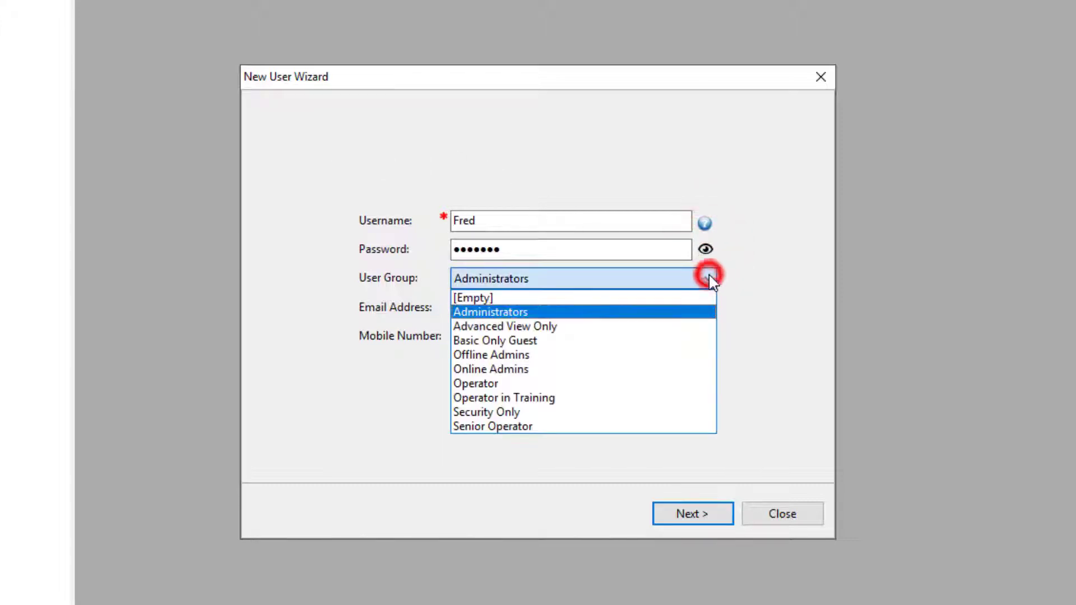
{"action": "left_click", "coordinate": [684, 314]}
Step: Enter the user's e-mail address and mobile details and create the user
{"action": "left_click", "coordinate": [610, 313]}
{"action": "type", "text": "..."}
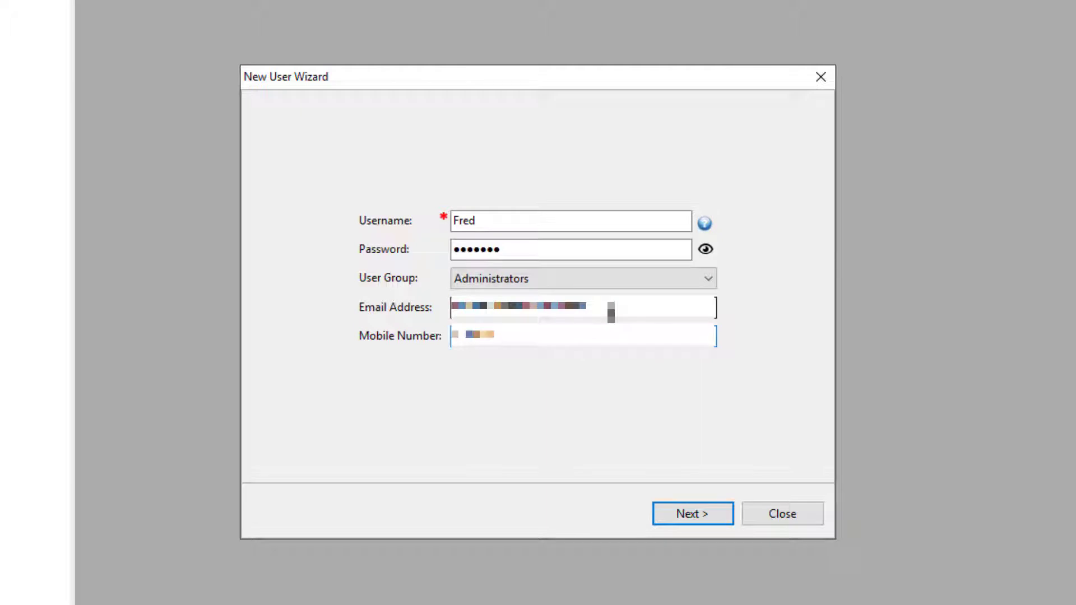
{"action": "left_click", "coordinate": [705, 513]}
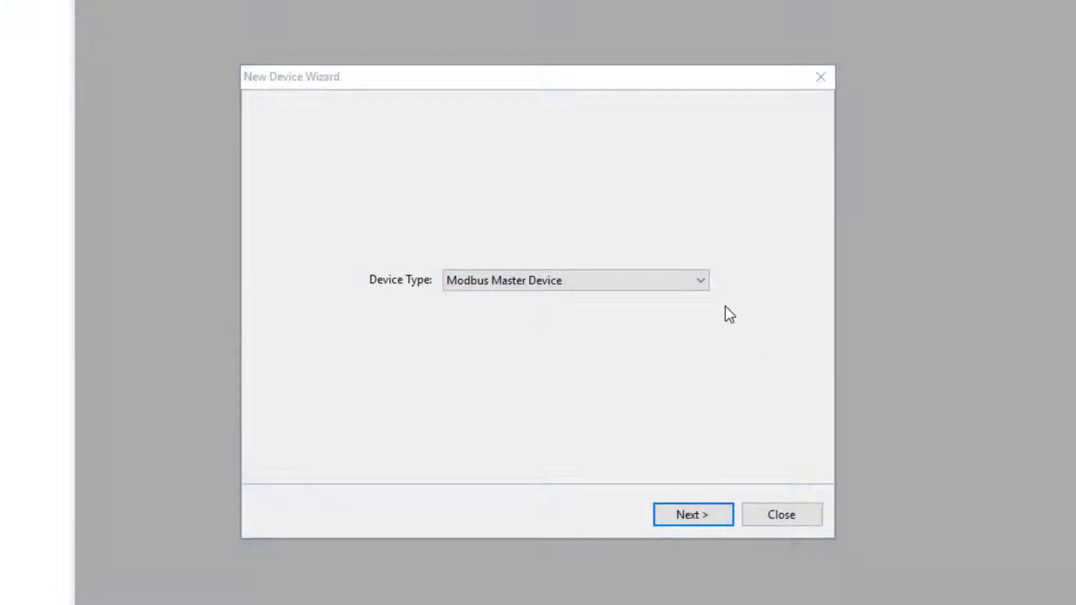
Step: Choose Modbus Master Device as the new device type
{"action": "left_click", "coordinate": [701, 281]}
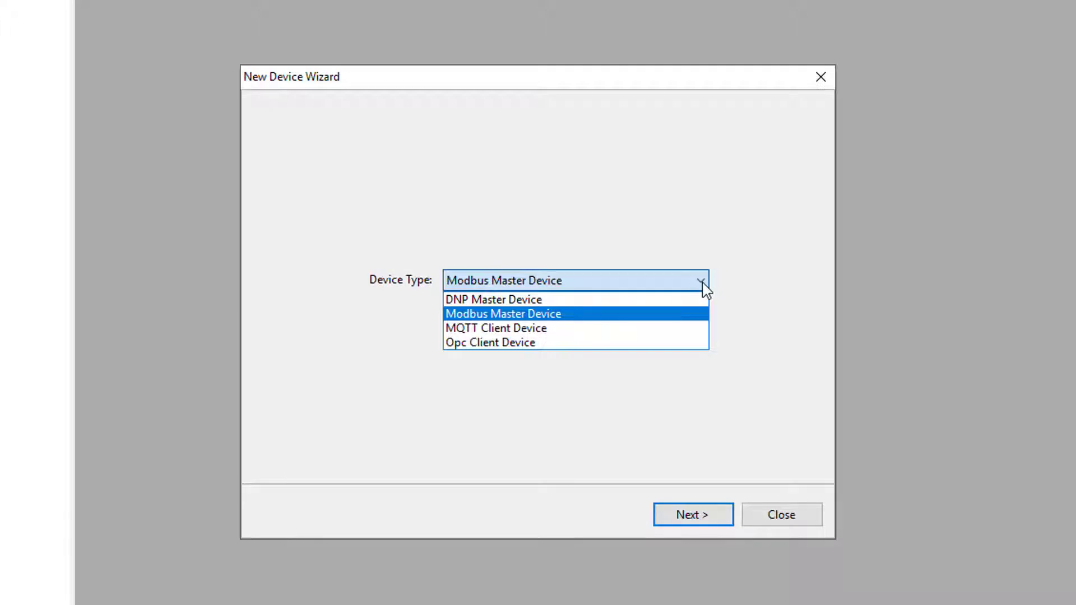
{"action": "left_click", "coordinate": [653, 312]}
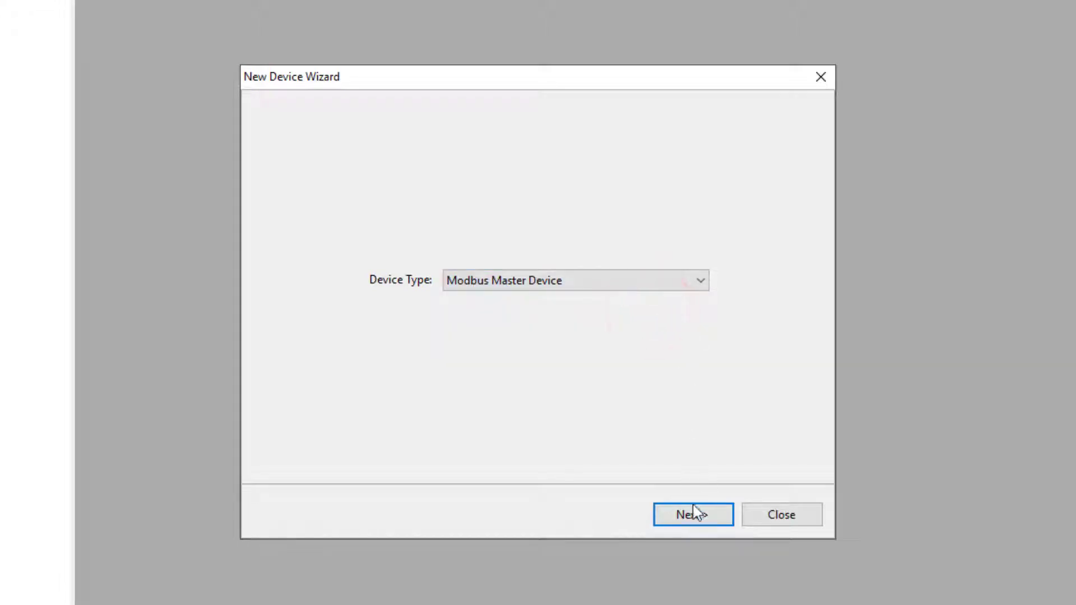
{"action": "left_click", "coordinate": [693, 513]}
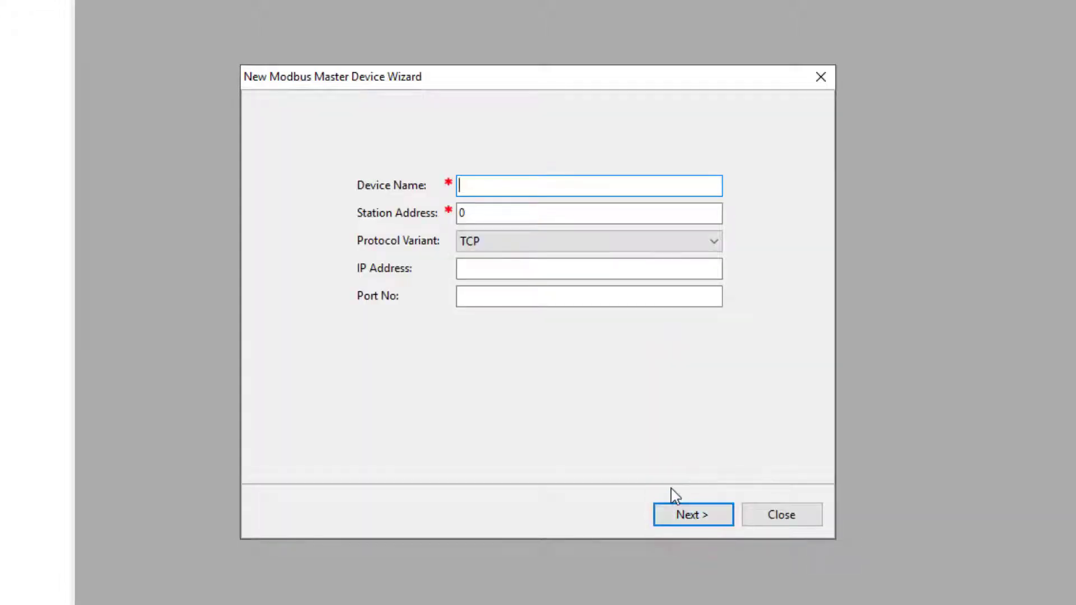
Step: Name the device Modbus1 with station address 100 and TCP protocol variant, and create it
{"action": "left_click", "coordinate": [499, 191]}
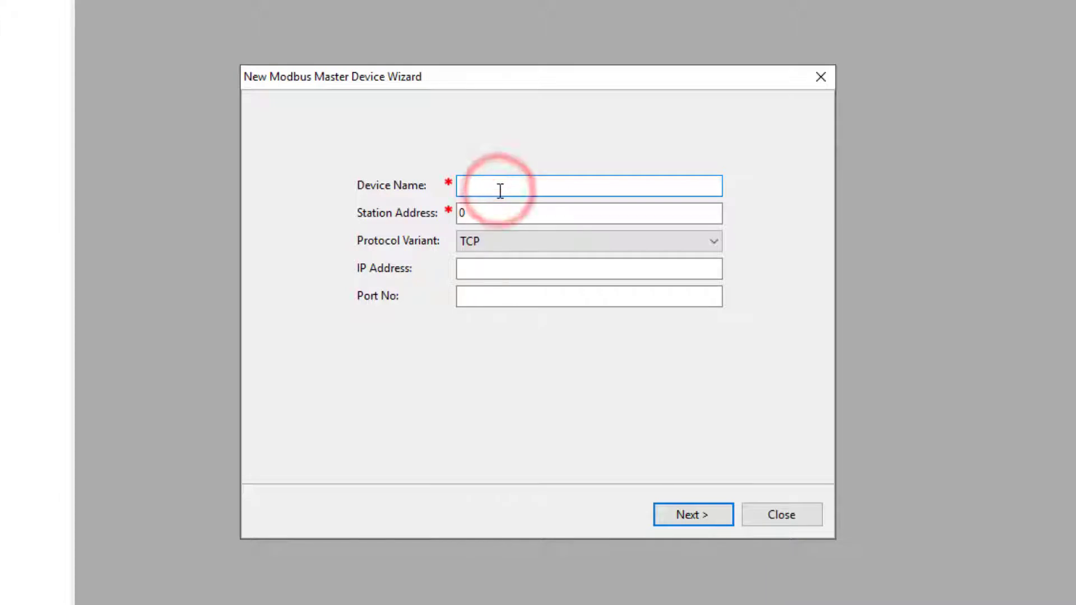
{"action": "type", "text": "Modbus1"}
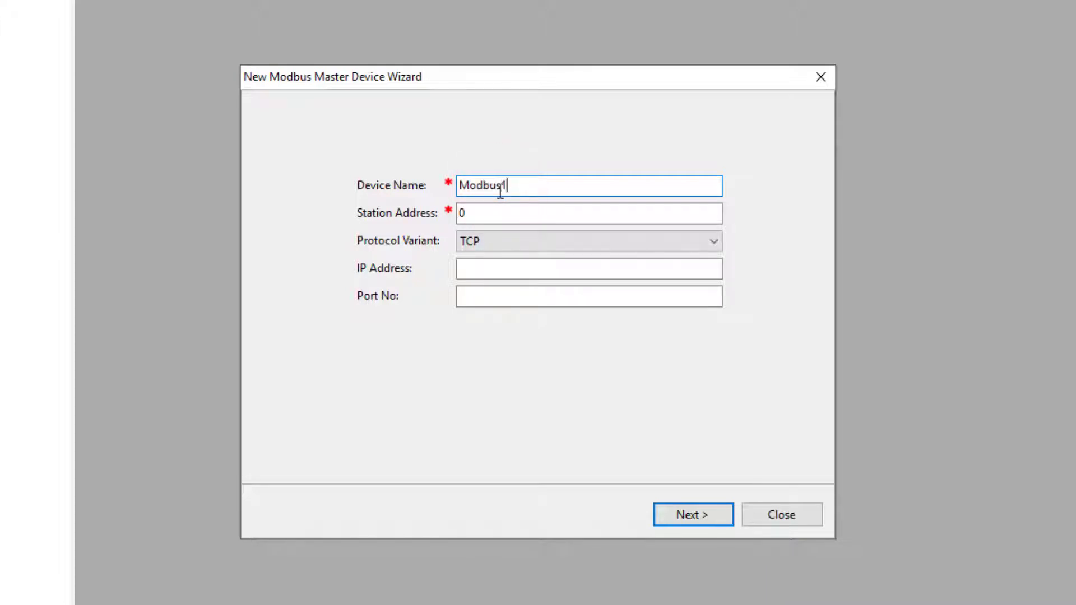
{"action": "left_click_drag", "start_coordinate": [502, 209], "coordinate": [437, 209]}
{"action": "type", "text": "100"}
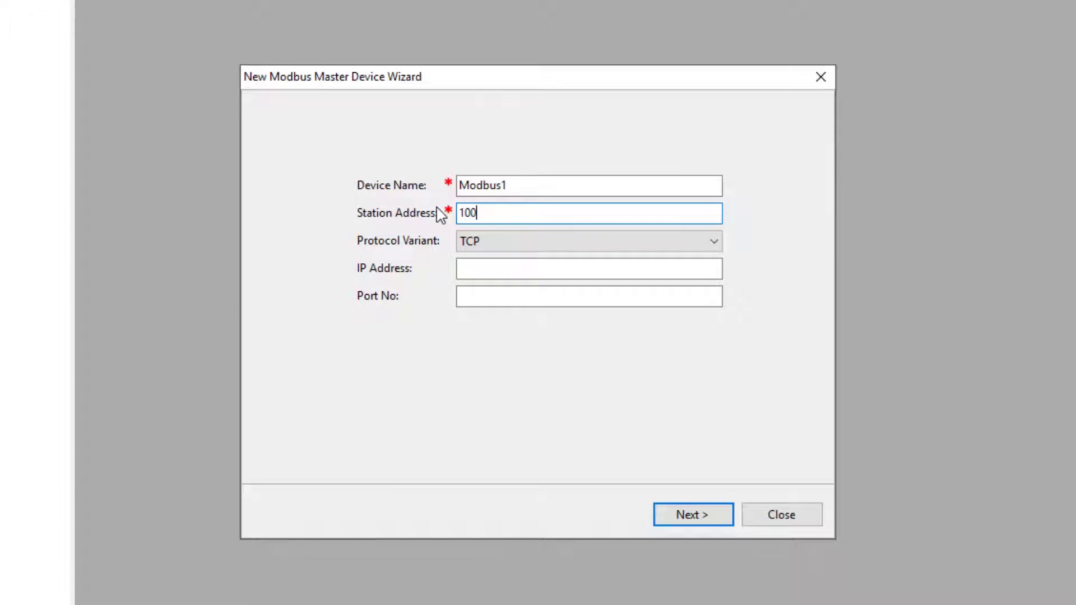
{"action": "left_click", "coordinate": [713, 242]}
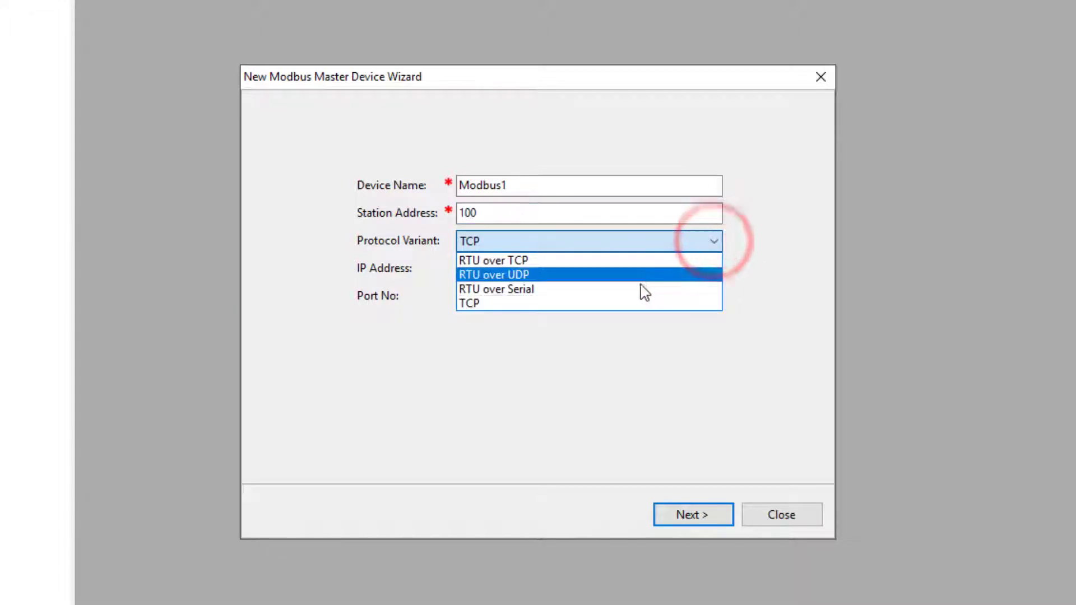
{"action": "left_click", "coordinate": [633, 302]}
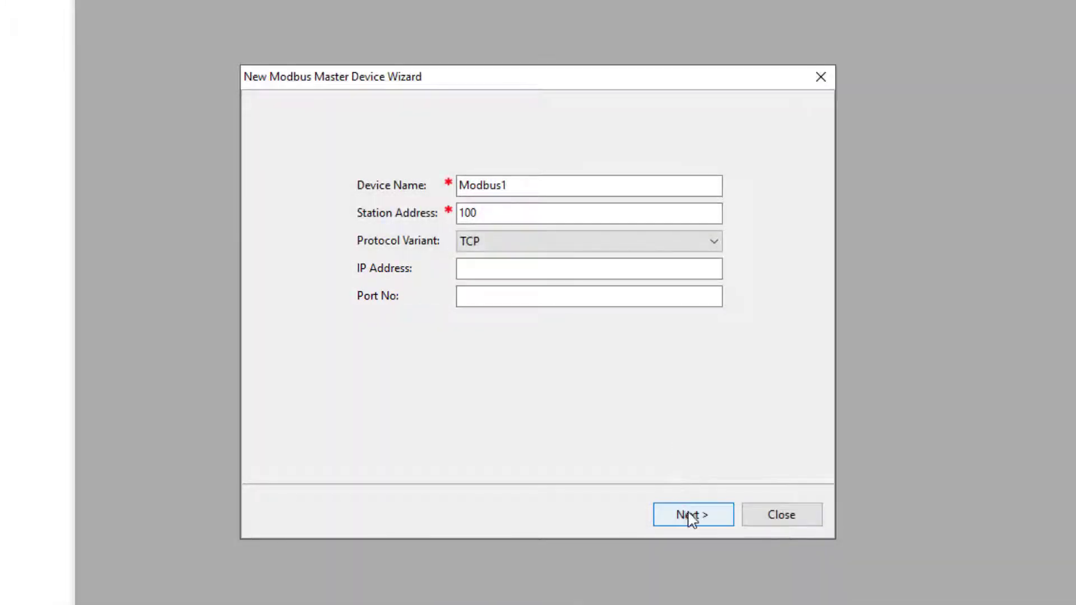
{"action": "left_click", "coordinate": [691, 514]}
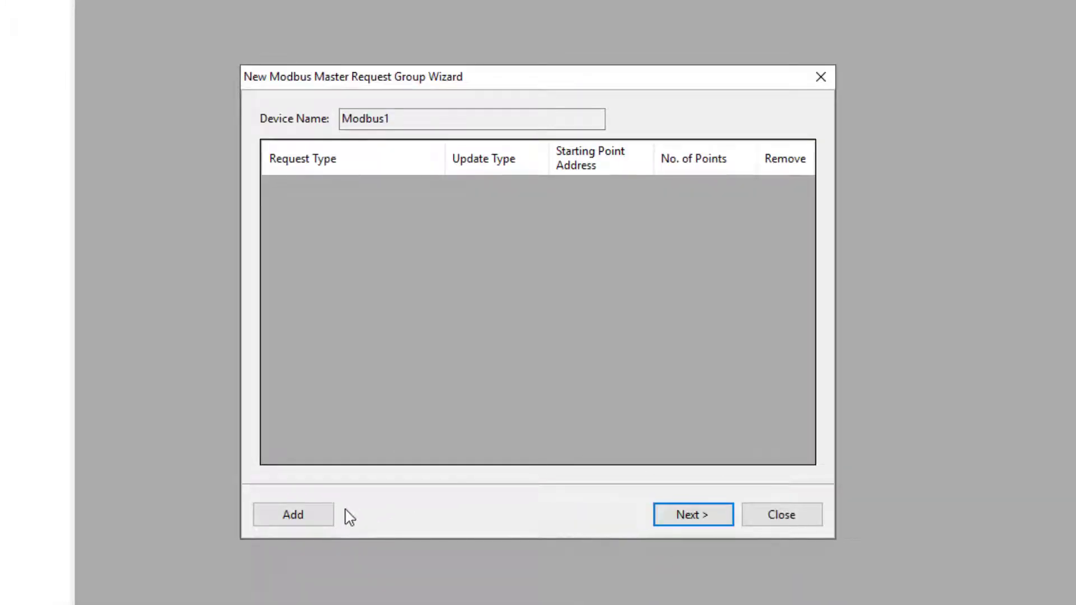
Step: Add a Read Holding Registers group: 1000 ms interval, 100 Int16 points from 40001
{"action": "left_click", "coordinate": [307, 516]}
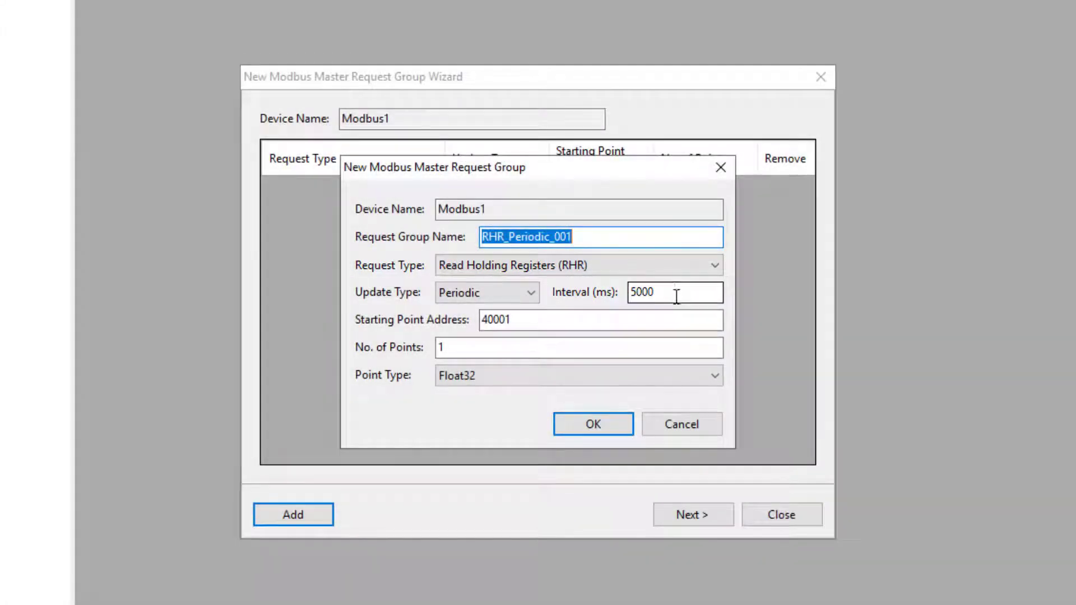
{"action": "left_click", "coordinate": [670, 289]}
{"action": "left_click_drag", "start_coordinate": [670, 290], "coordinate": [605, 298]}
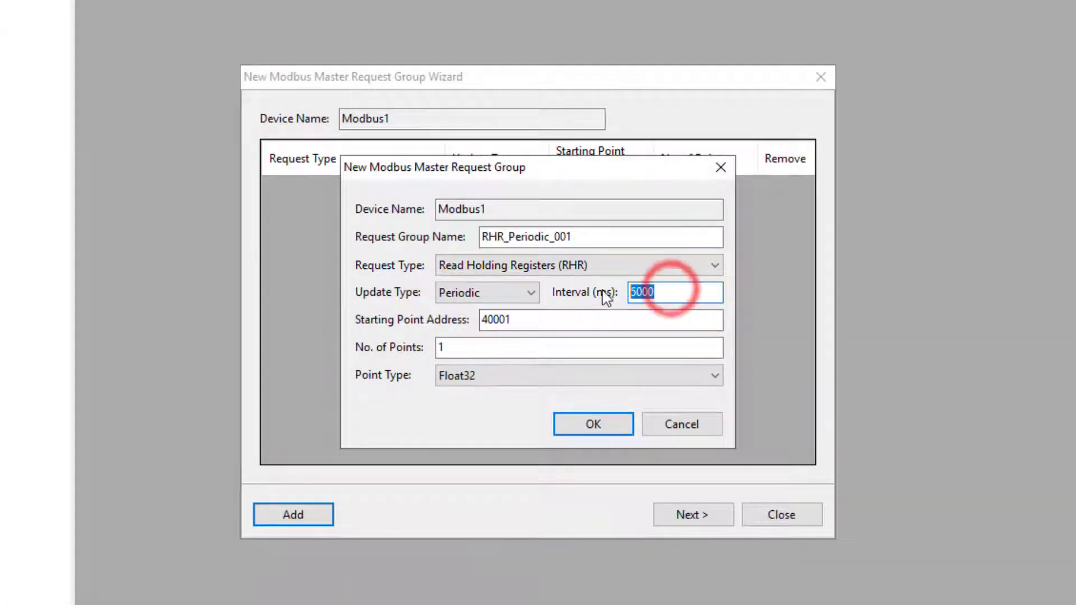
{"action": "type", "text": "10"}
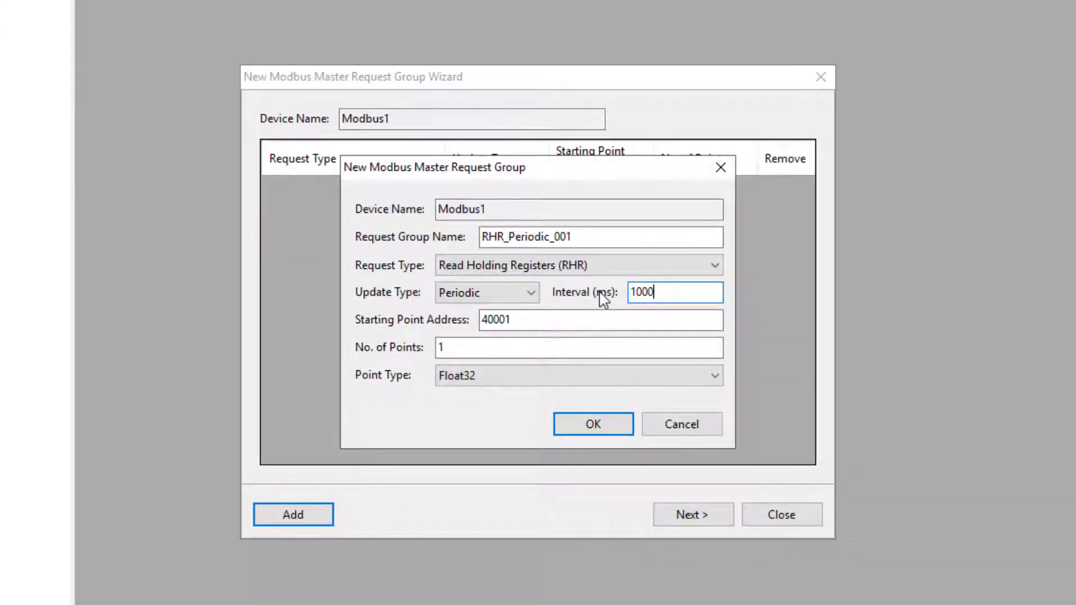
{"action": "left_click", "coordinate": [545, 343]}
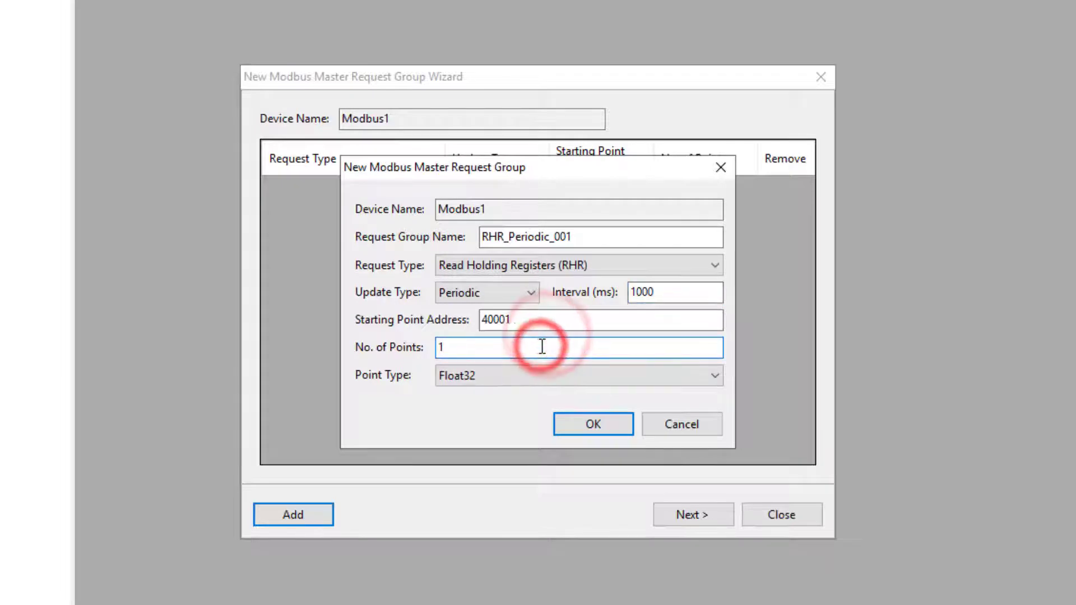
{"action": "type", "text": "00"}
{"action": "left_click", "coordinate": [514, 374]}
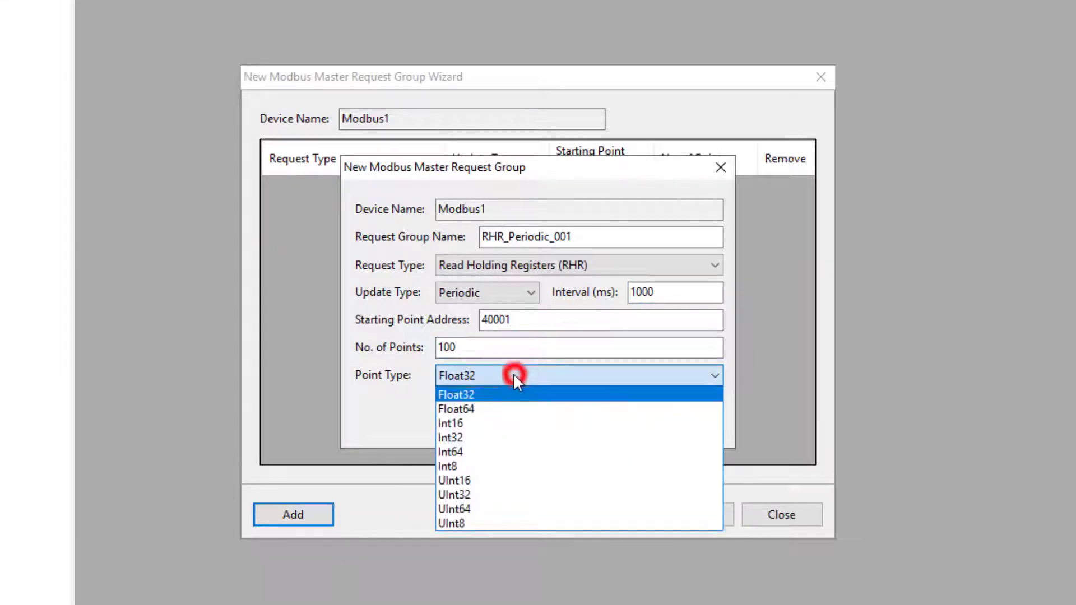
{"action": "left_click", "coordinate": [490, 424]}
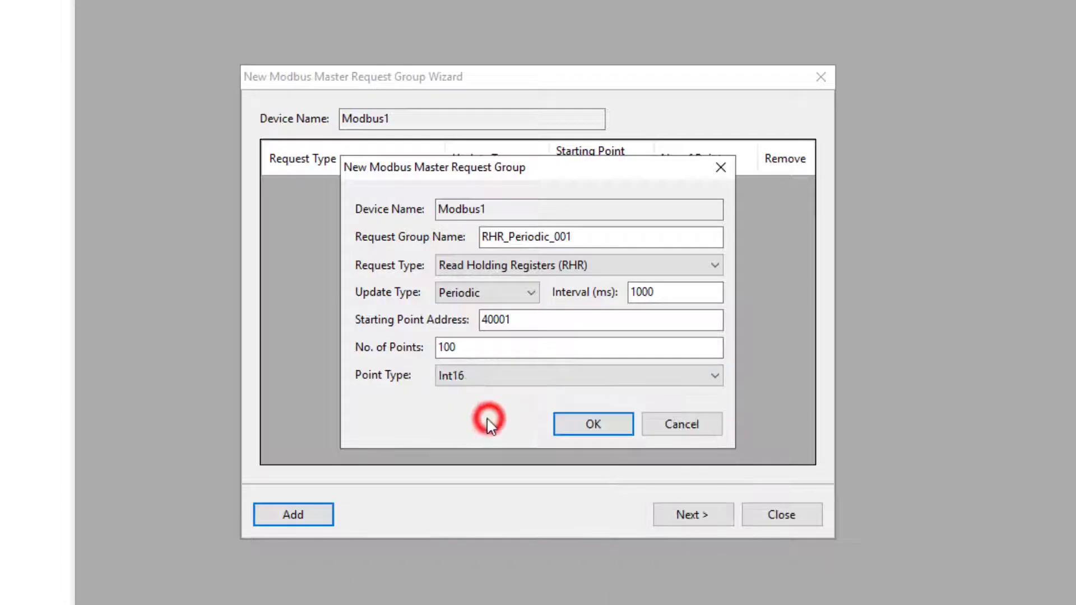
{"action": "left_click", "coordinate": [587, 430]}
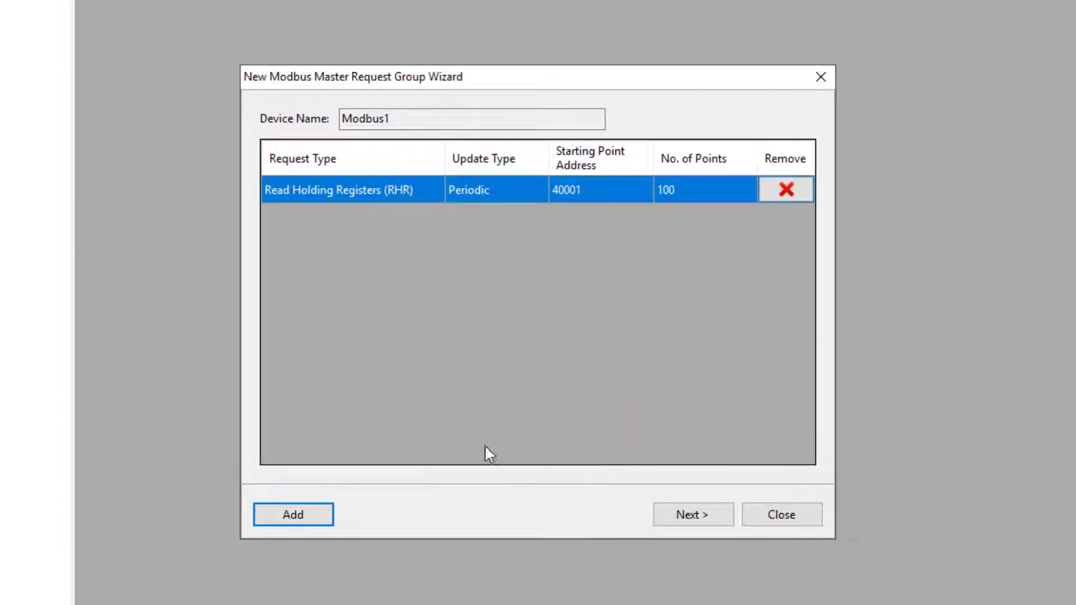
Step: Add a Read Input Status group: 500 ms interval, 100 points from 10001
{"action": "left_click", "coordinate": [307, 514]}
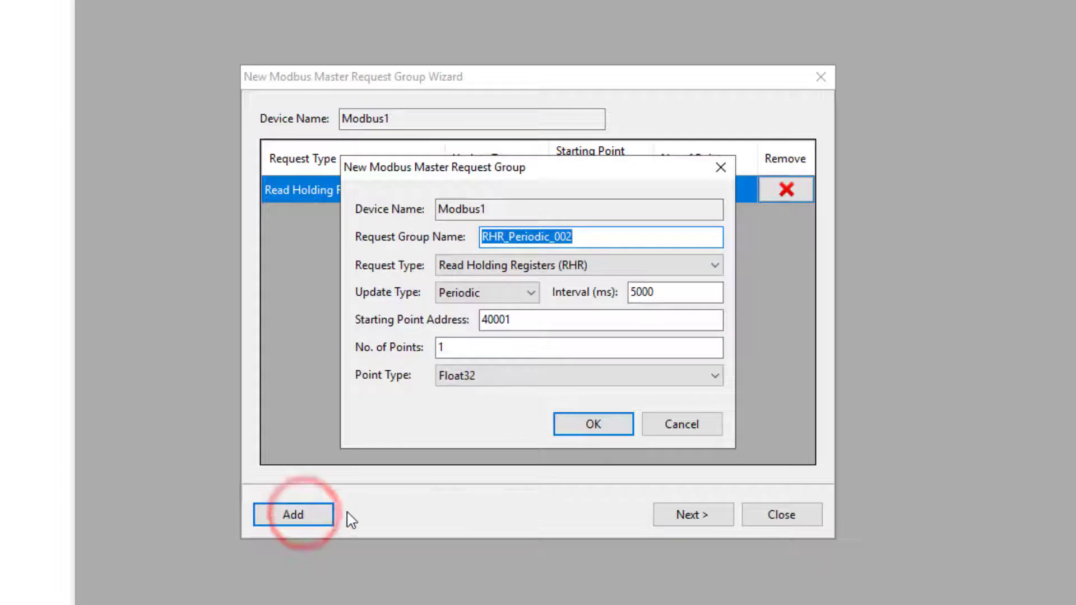
{"action": "left_click", "coordinate": [699, 268]}
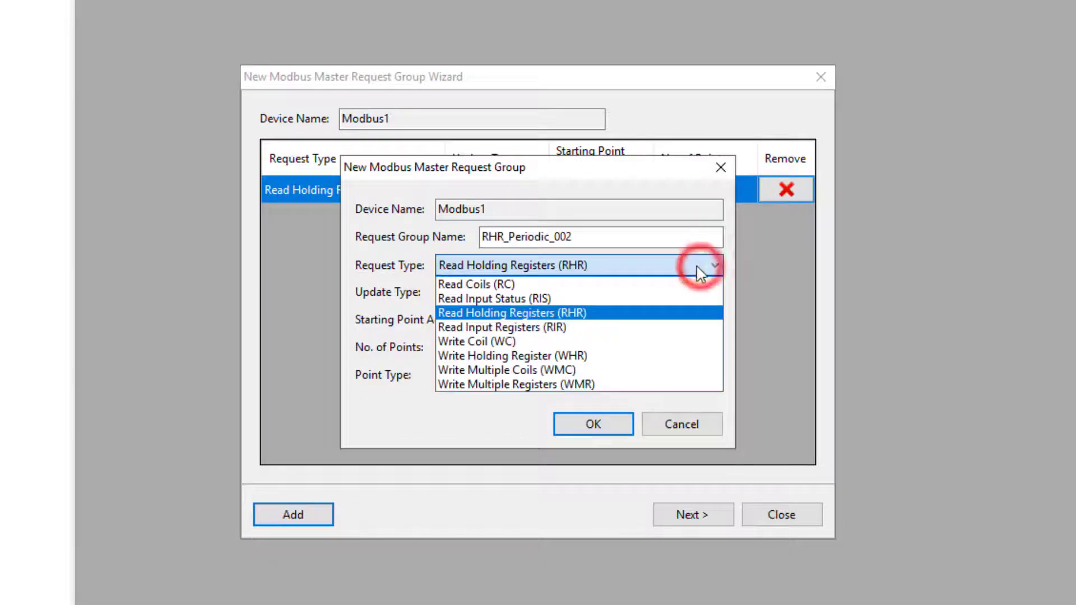
{"action": "left_click", "coordinate": [589, 300]}
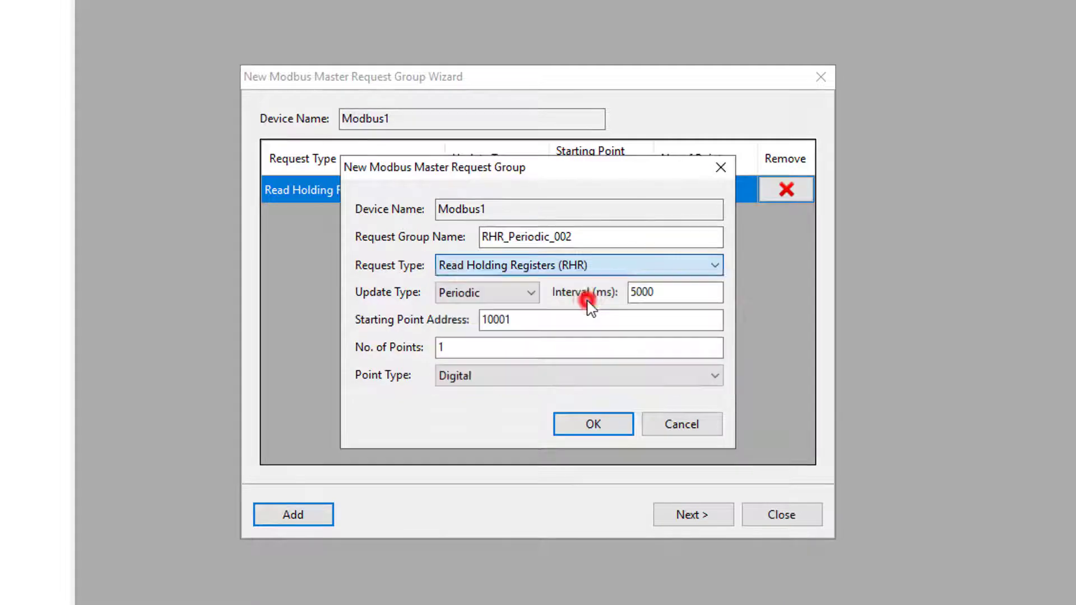
{"action": "left_click", "coordinate": [658, 291]}
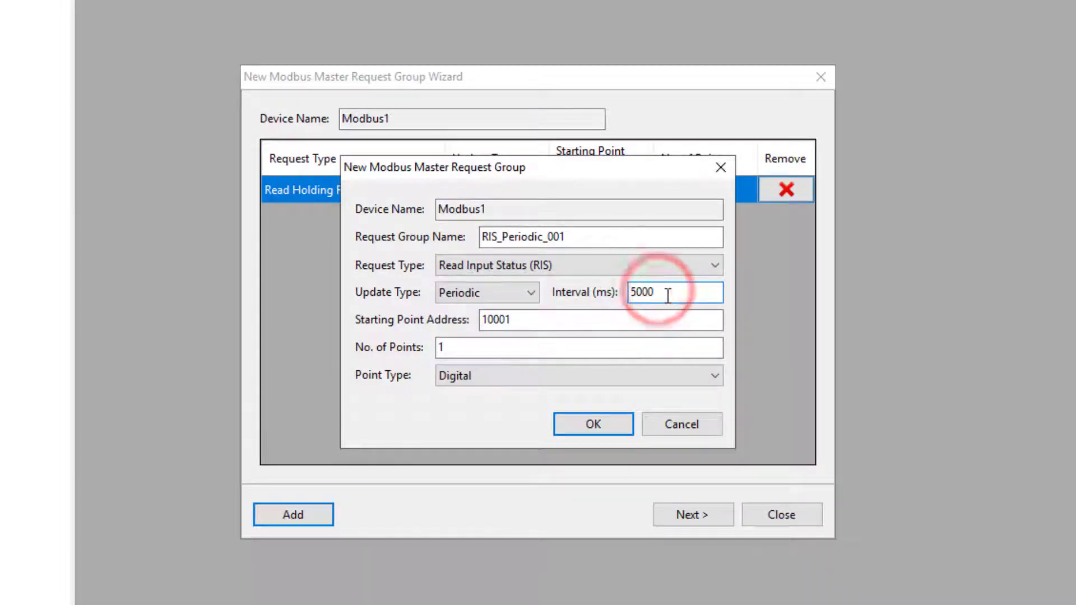
{"action": "key", "text": "BackSpace"}
{"action": "left_click", "coordinate": [503, 347]}
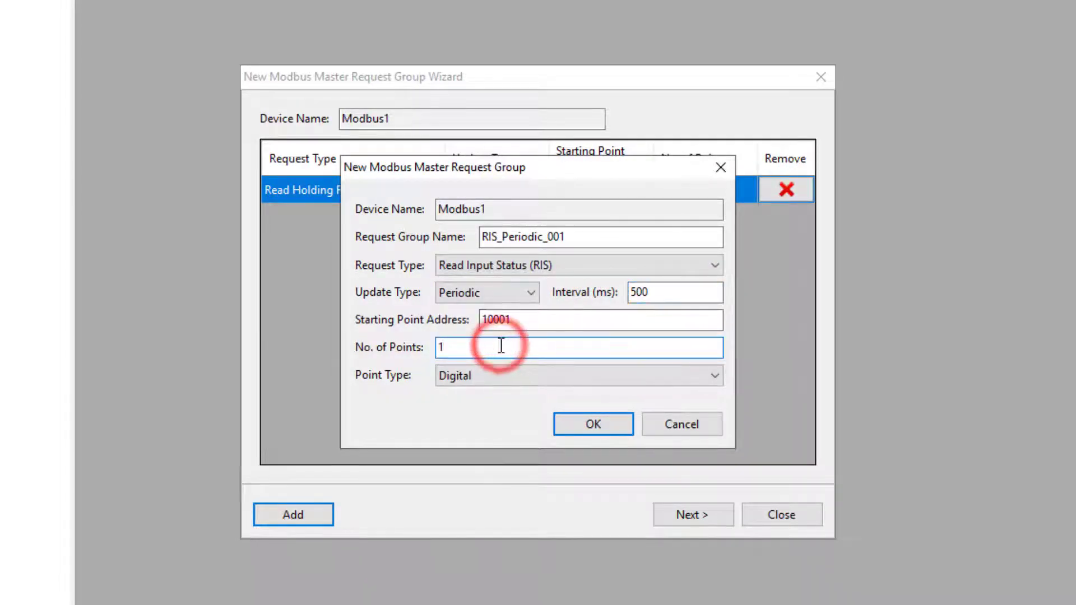
{"action": "type", "text": "00"}
{"action": "left_click", "coordinate": [583, 426]}
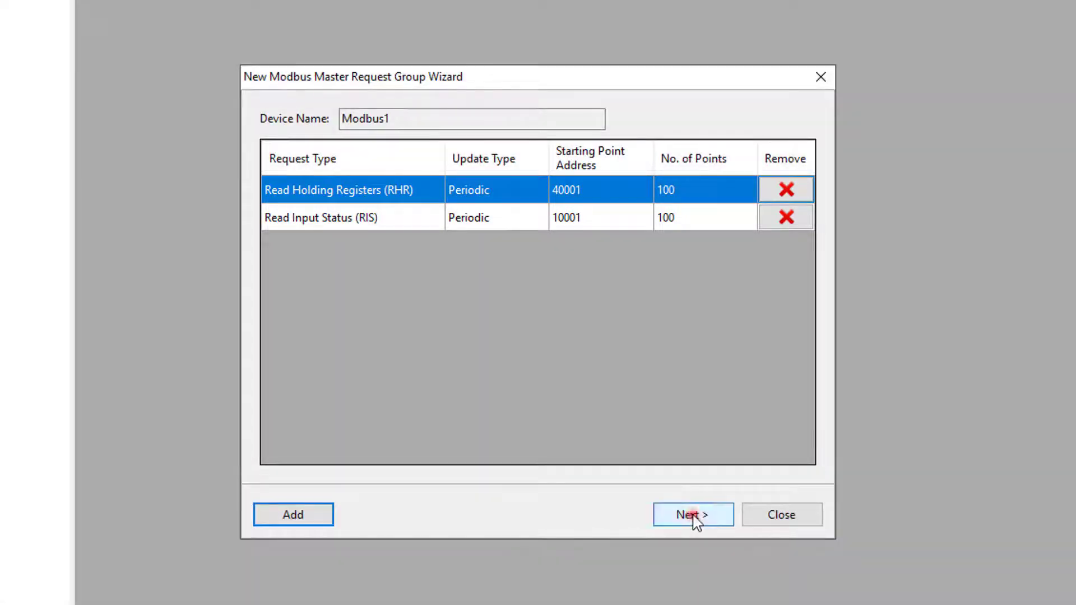
Step: Create the request groups, decline another device, then edit Modbus1 from Devices > ModbusMasterDevice
{"action": "left_click", "coordinate": [690, 514]}
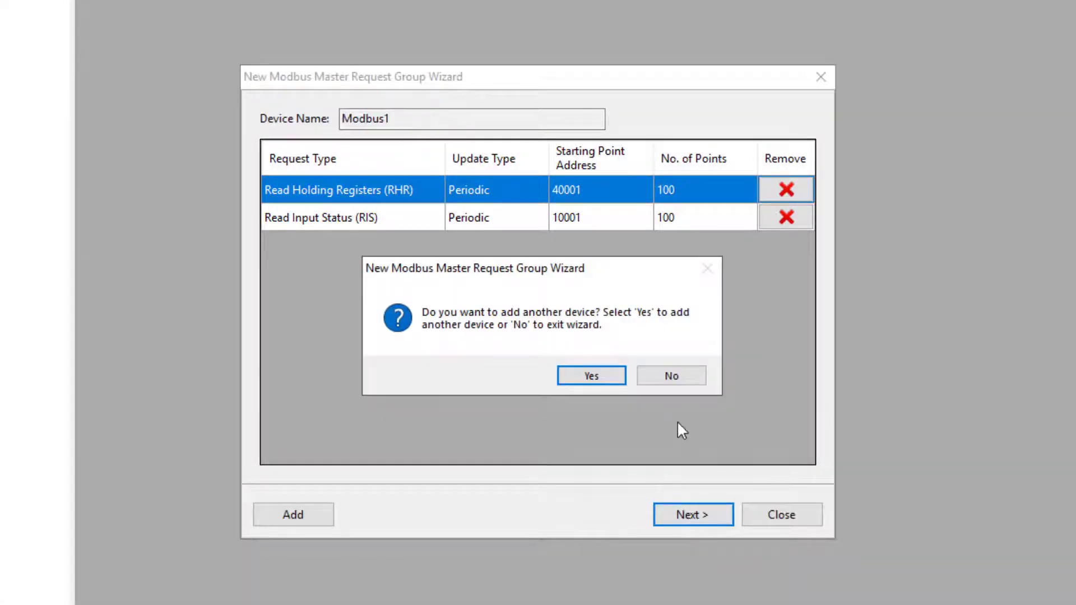
{"action": "left_click", "coordinate": [671, 379]}
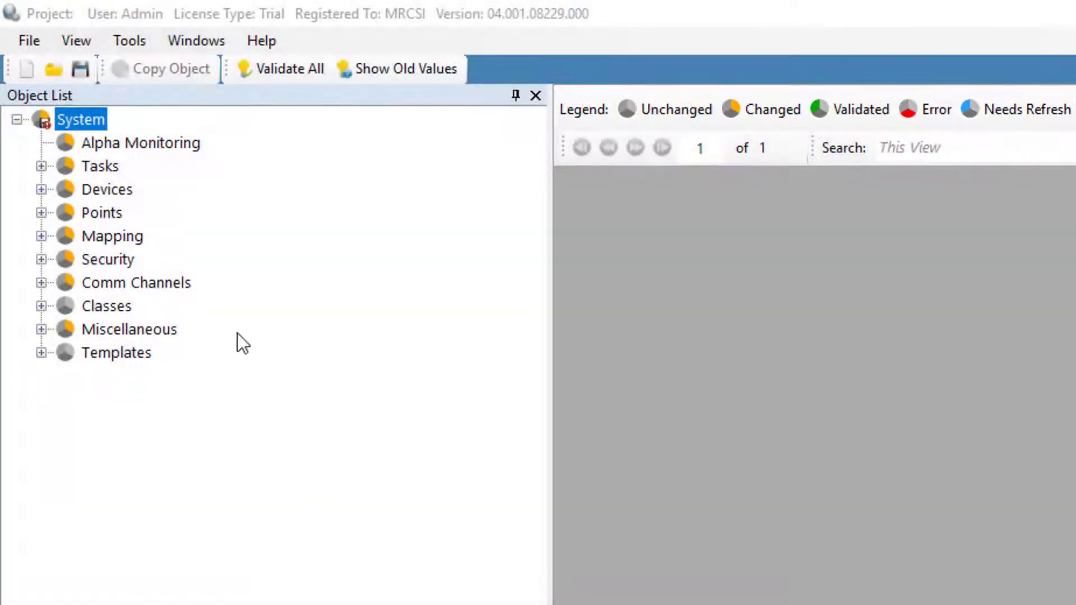
{"action": "left_click", "coordinate": [40, 189]}
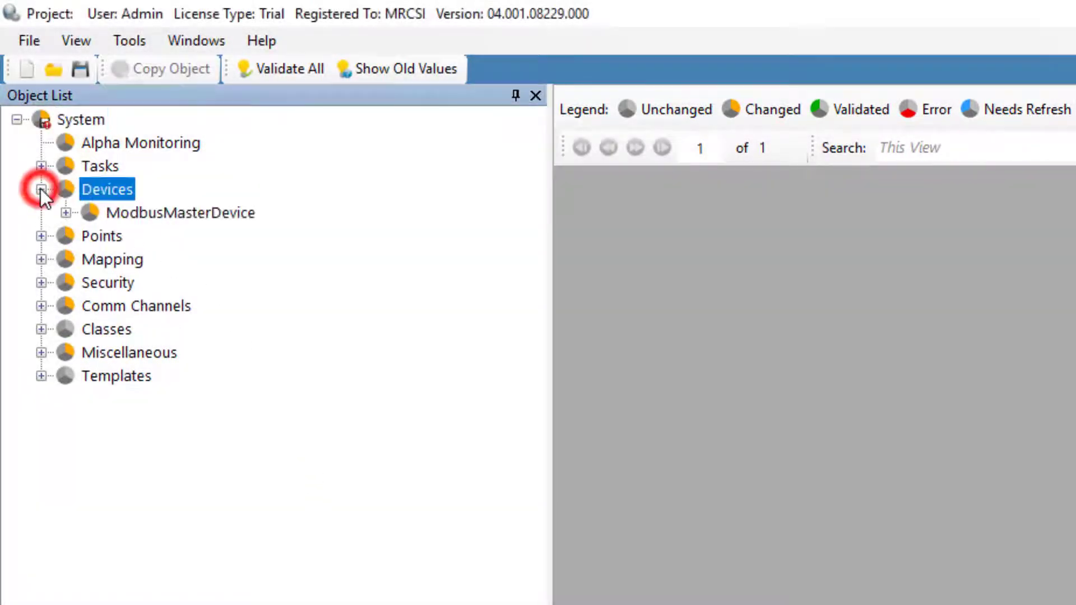
{"action": "left_click", "coordinate": [65, 213]}
{"action": "left_click", "coordinate": [91, 237]}
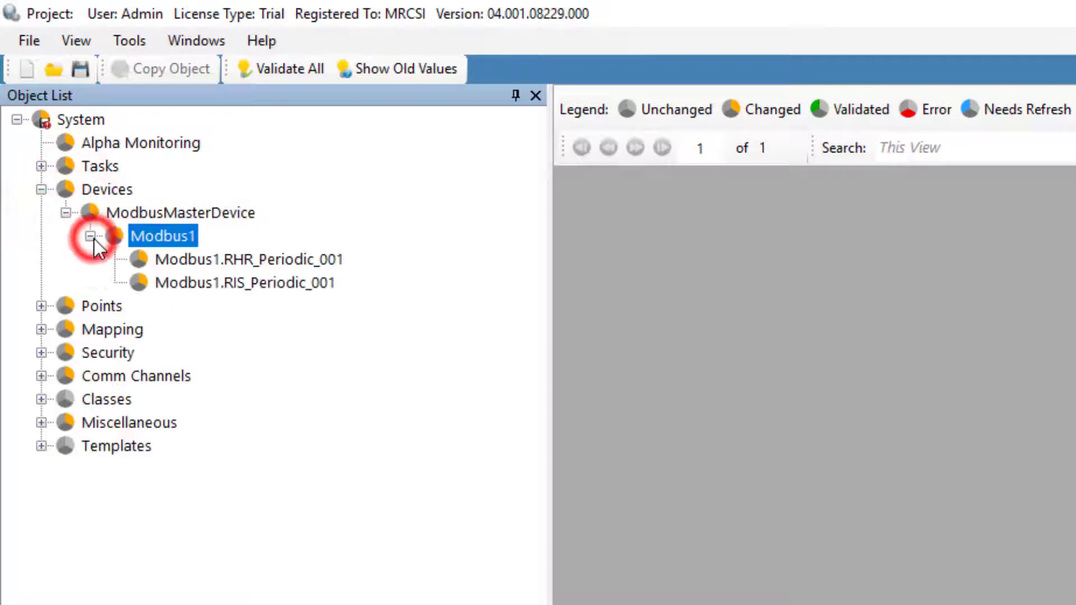
{"action": "right_click", "coordinate": [173, 240]}
{"action": "left_click", "coordinate": [227, 253]}
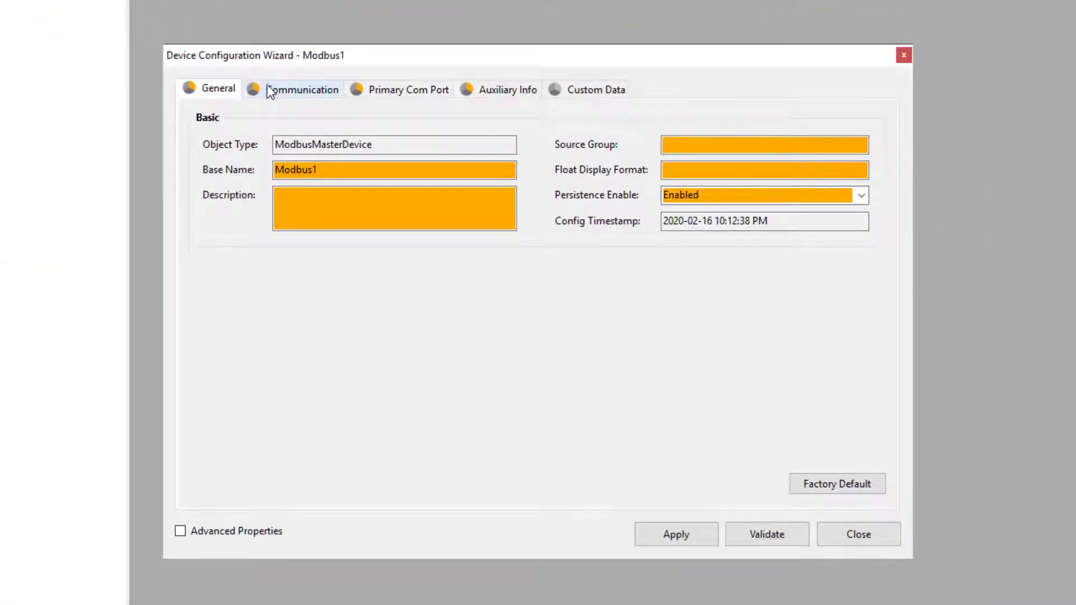
Step: Review Modbus1's Communication, Primary Com Port, Auxiliary Info and Custom Data tabs, then open Modbus1.RHR_Periodic_001
{"action": "left_click", "coordinate": [283, 91]}
{"action": "left_click", "coordinate": [394, 89]}
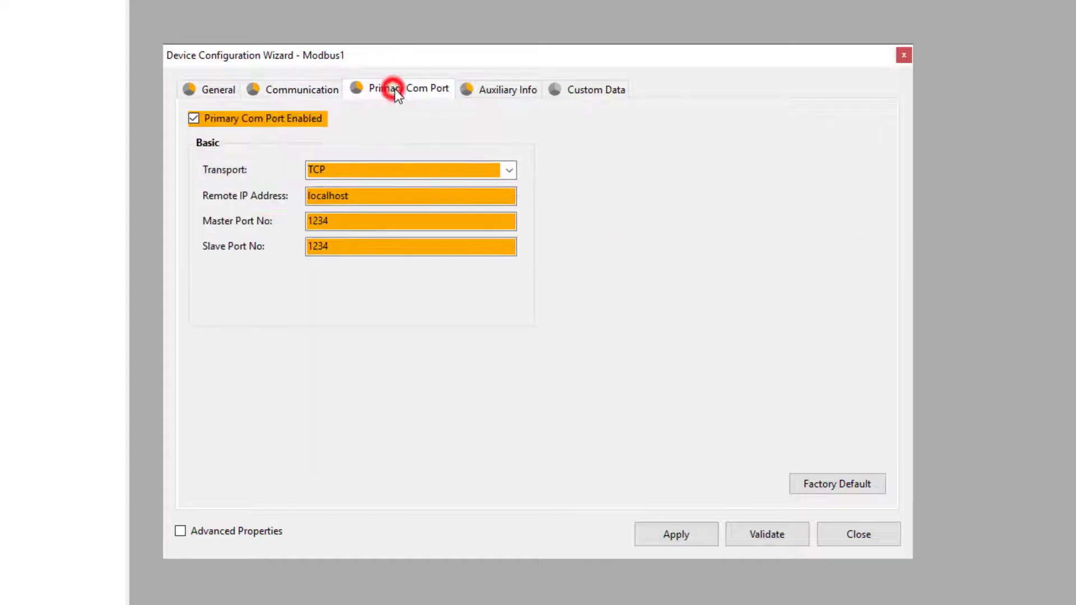
{"action": "left_click", "coordinate": [503, 91]}
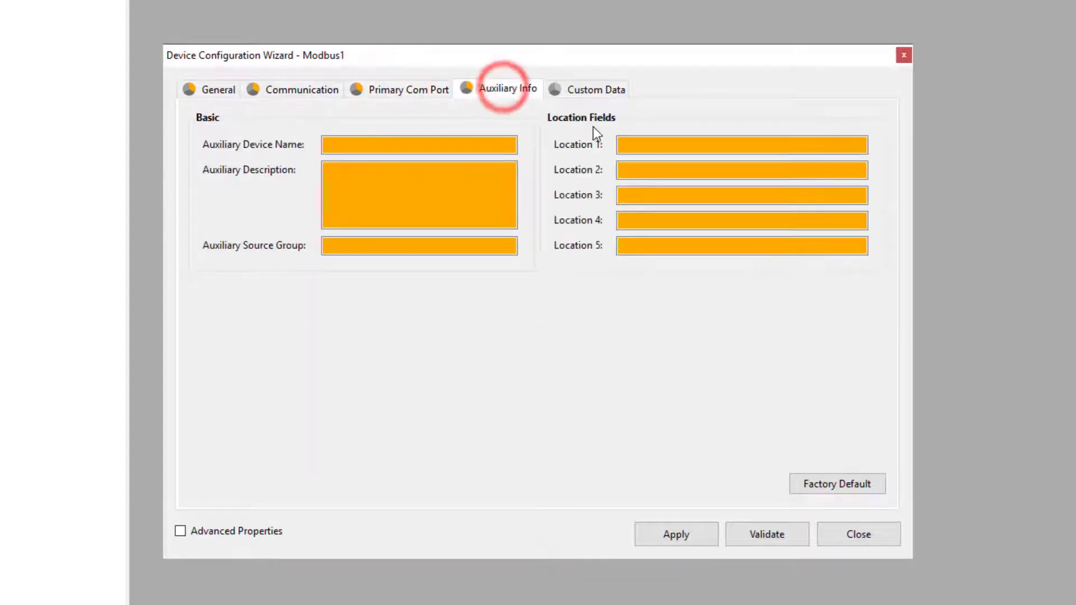
{"action": "left_click", "coordinate": [603, 91]}
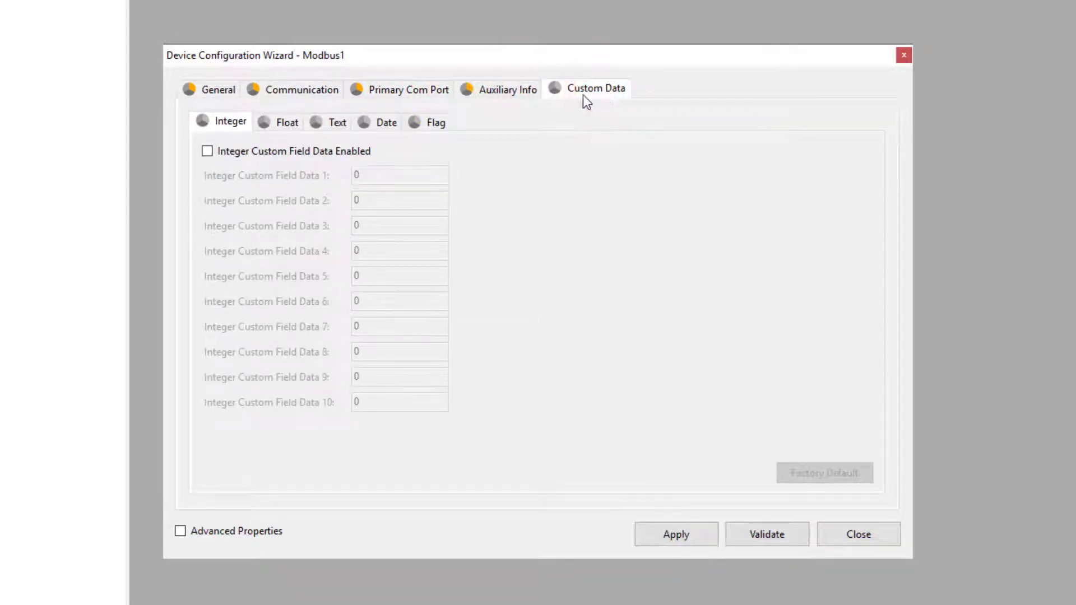
{"action": "left_click", "coordinate": [217, 91]}
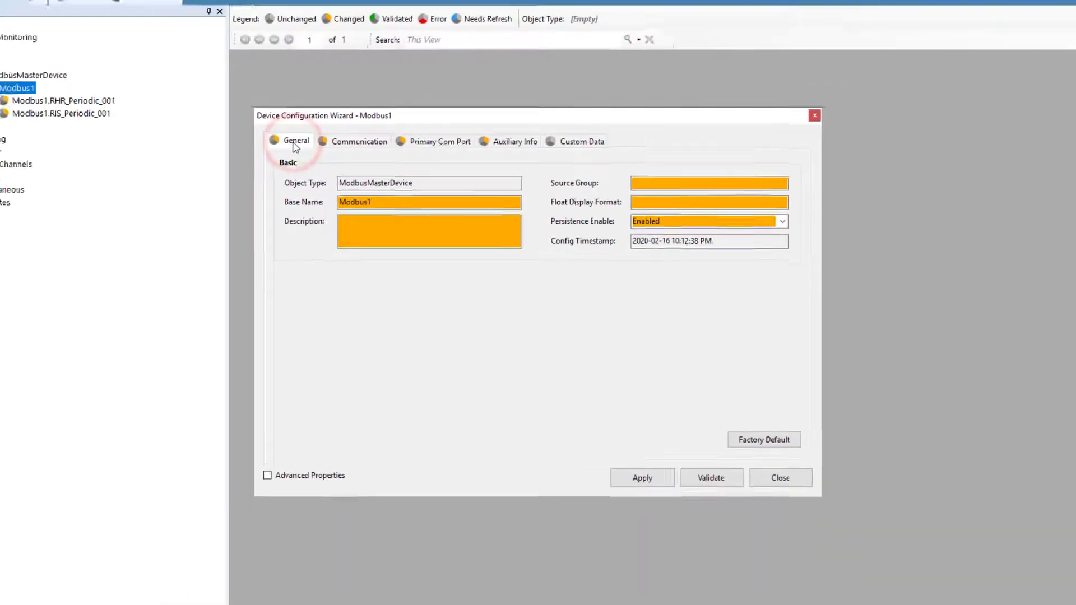
{"action": "left_click", "coordinate": [137, 125]}
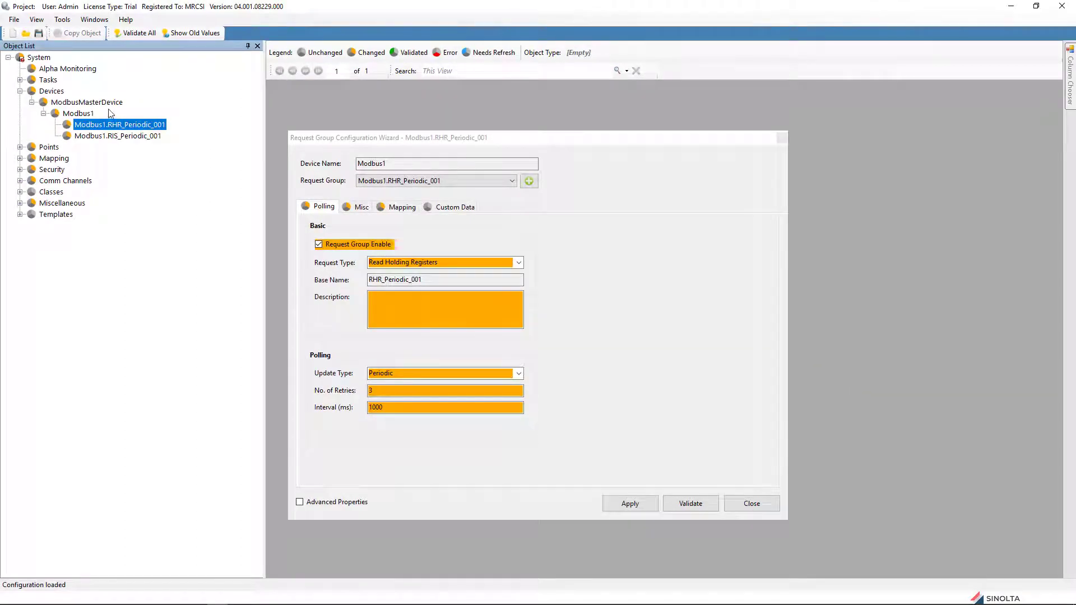
Step: Show Modbus1.RIS_Periodic_001's mappings down to Modbus1.Digital_100 at address 10100
{"action": "left_click", "coordinate": [119, 136]}
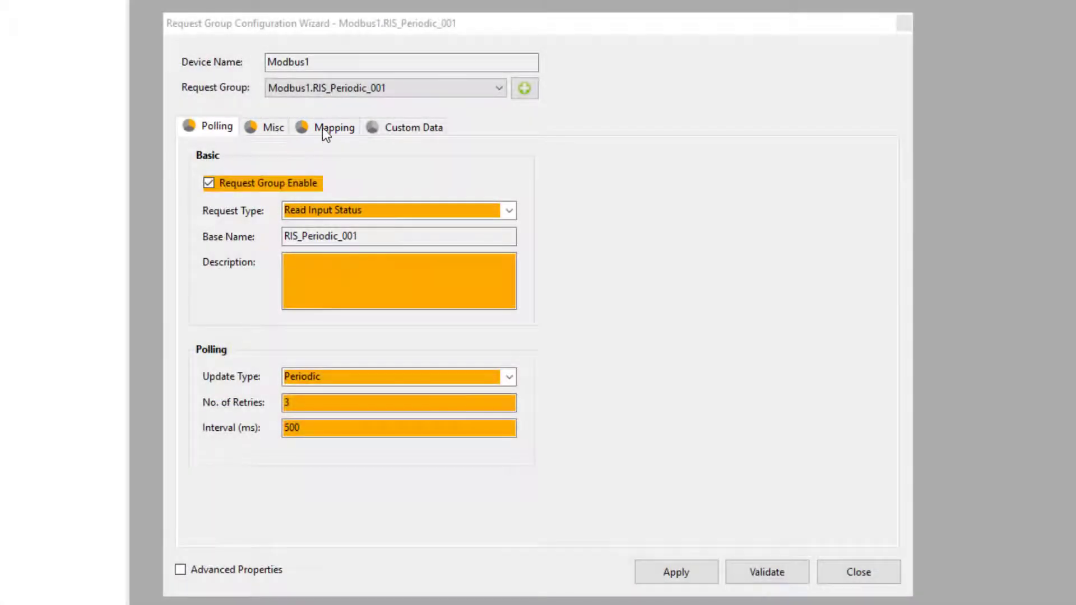
{"action": "left_click", "coordinate": [329, 128]}
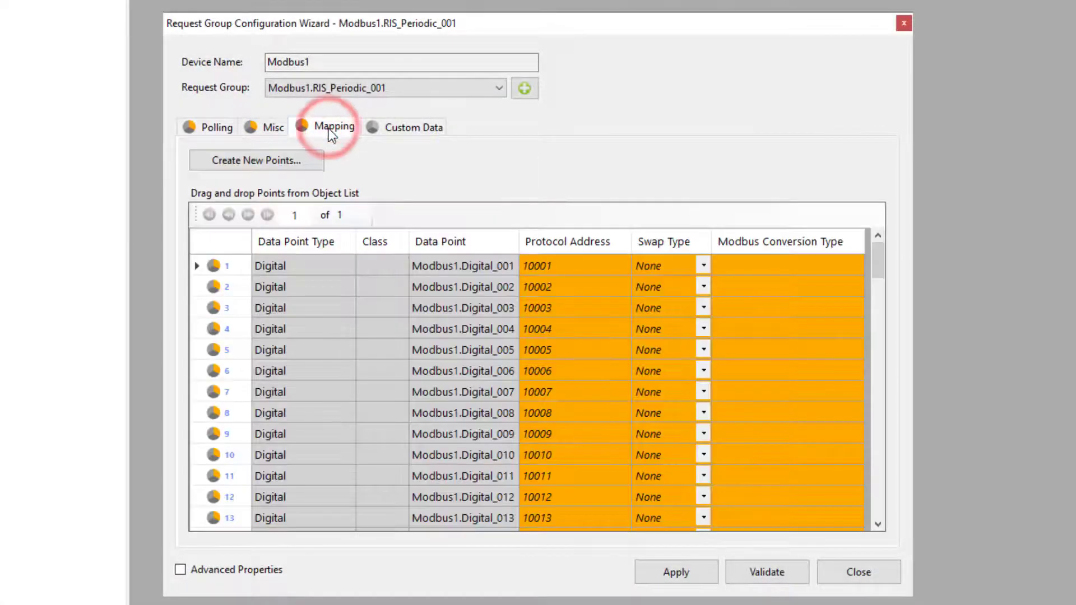
{"action": "scroll", "coordinate": [582, 277], "scroll_direction": "down", "scroll_amount": 12}
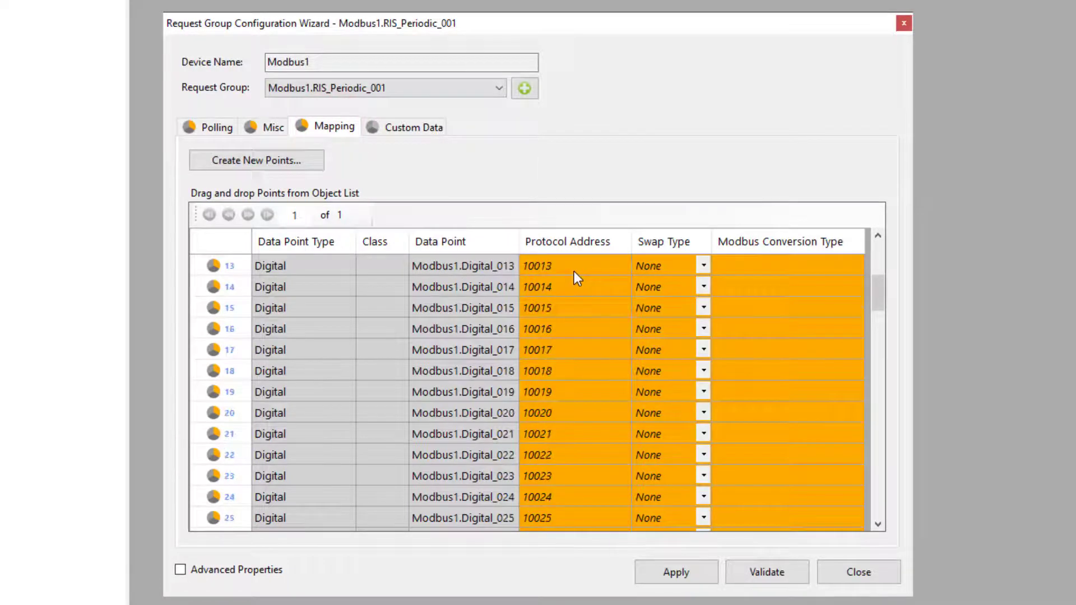
{"action": "scroll", "coordinate": [574, 278], "scroll_direction": "down", "scroll_amount": 17}
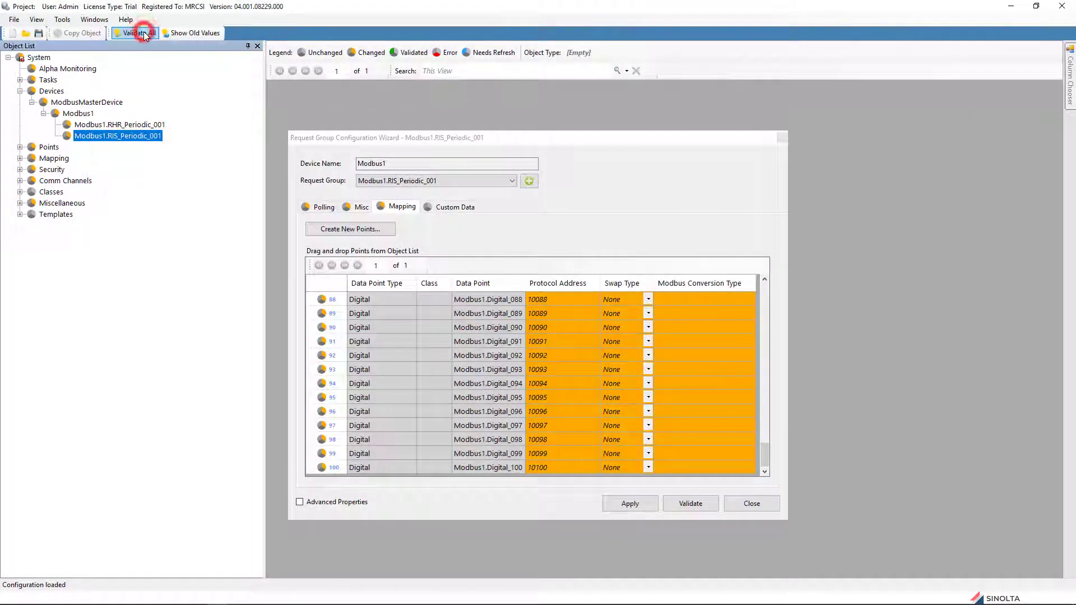
{"action": "left_click", "coordinate": [144, 34]}
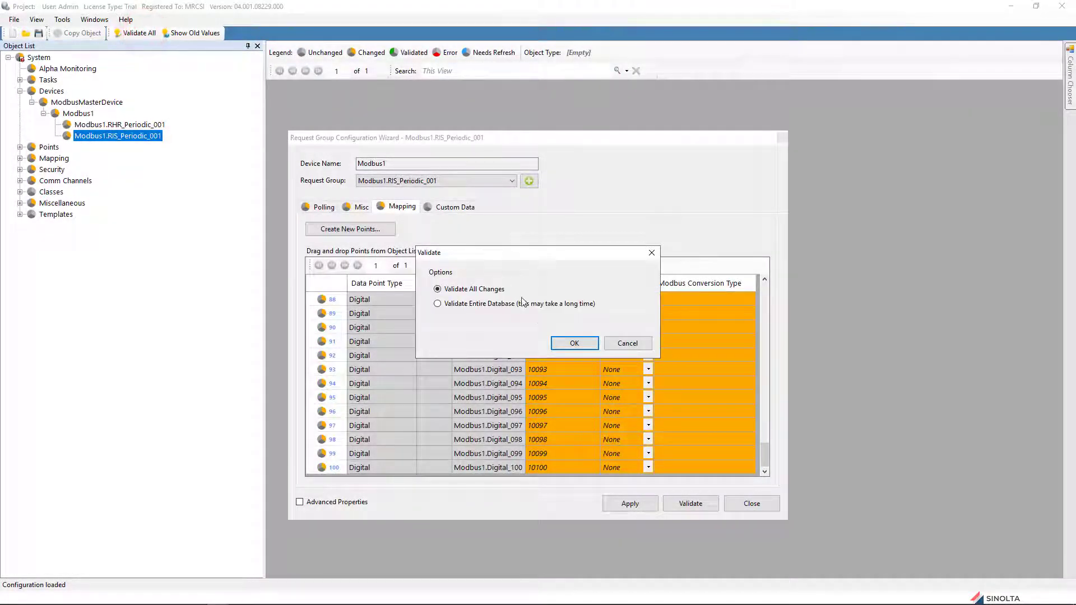
Step: Validate all changes and save the configuration offline
{"action": "left_click", "coordinate": [574, 342]}
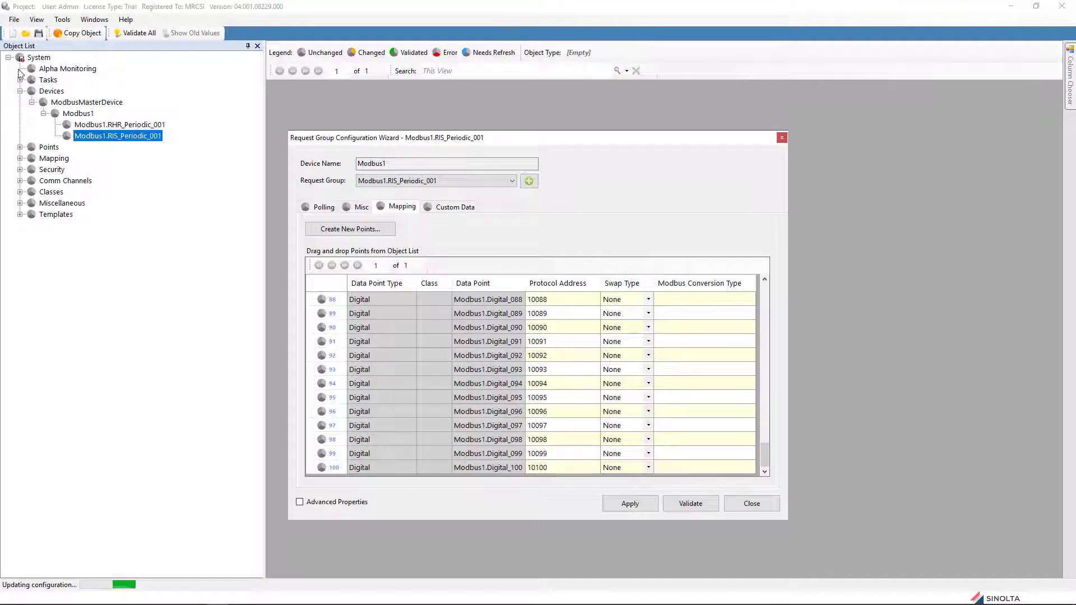
{"action": "left_click", "coordinate": [14, 20]}
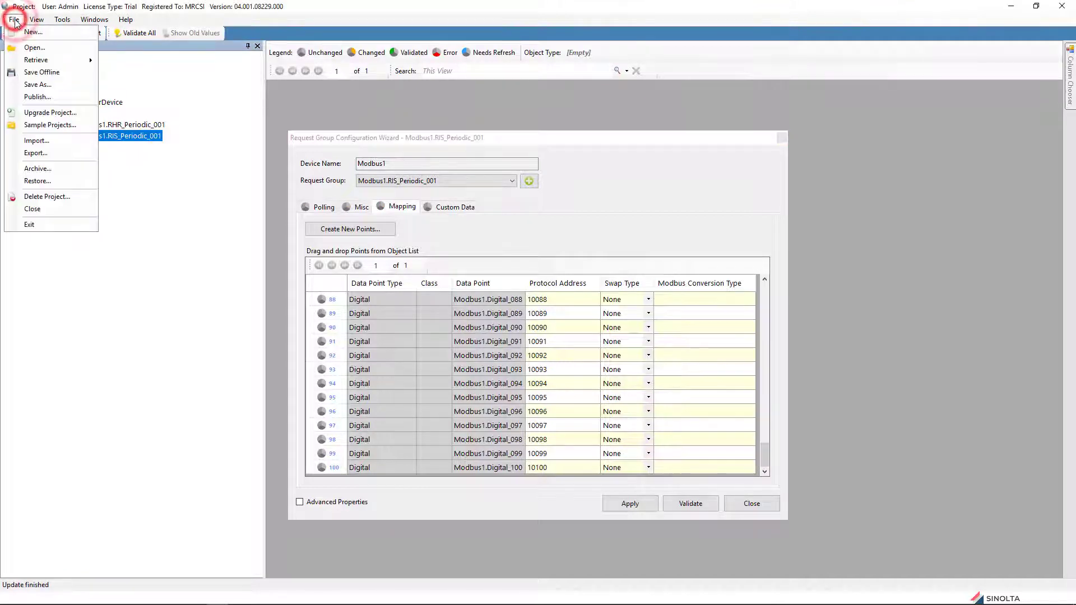
{"action": "left_click", "coordinate": [37, 72]}
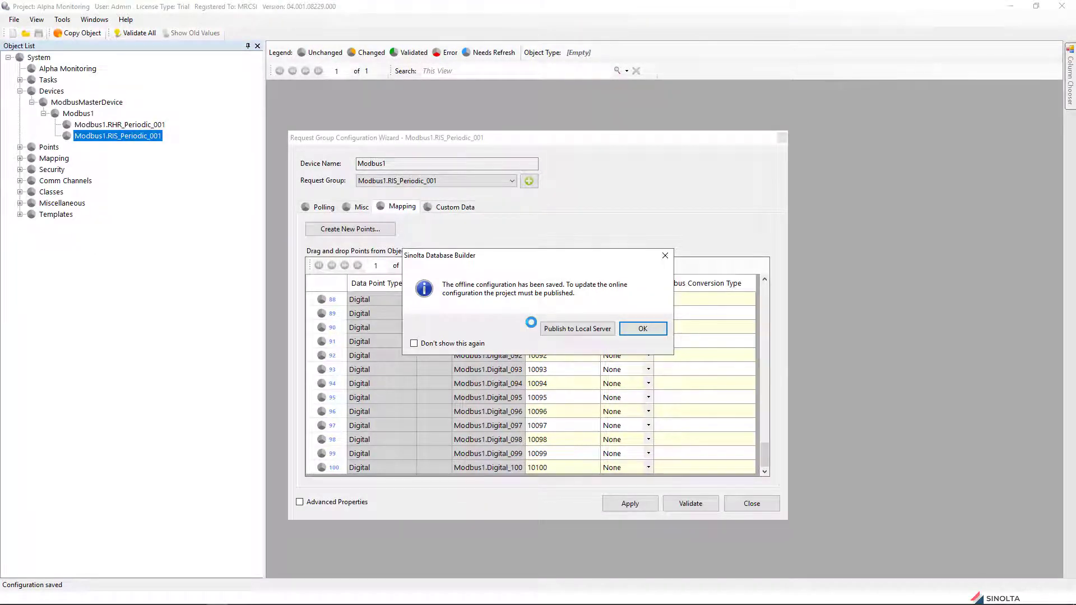
Step: Publish all four builder configurations to the local server and start the server
{"action": "left_click", "coordinate": [573, 329]}
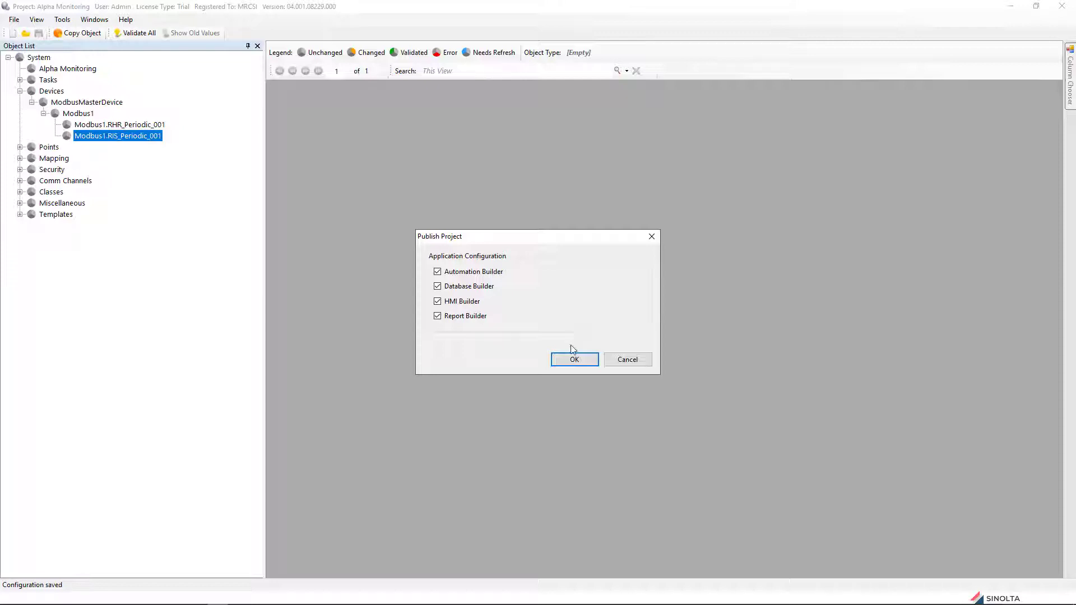
{"action": "left_click", "coordinate": [570, 357]}
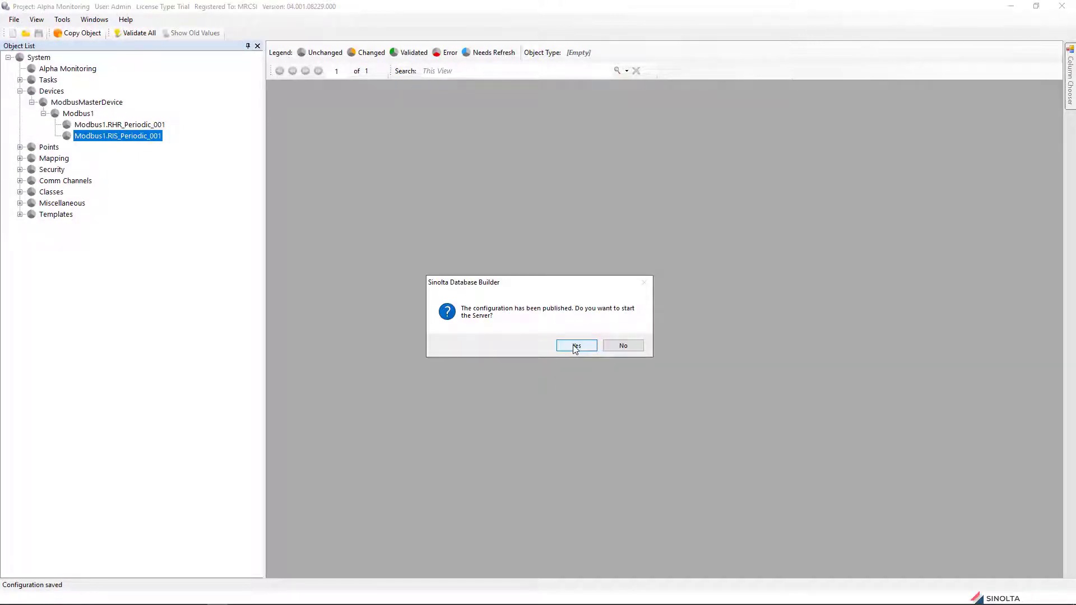
{"action": "left_click", "coordinate": [575, 347]}
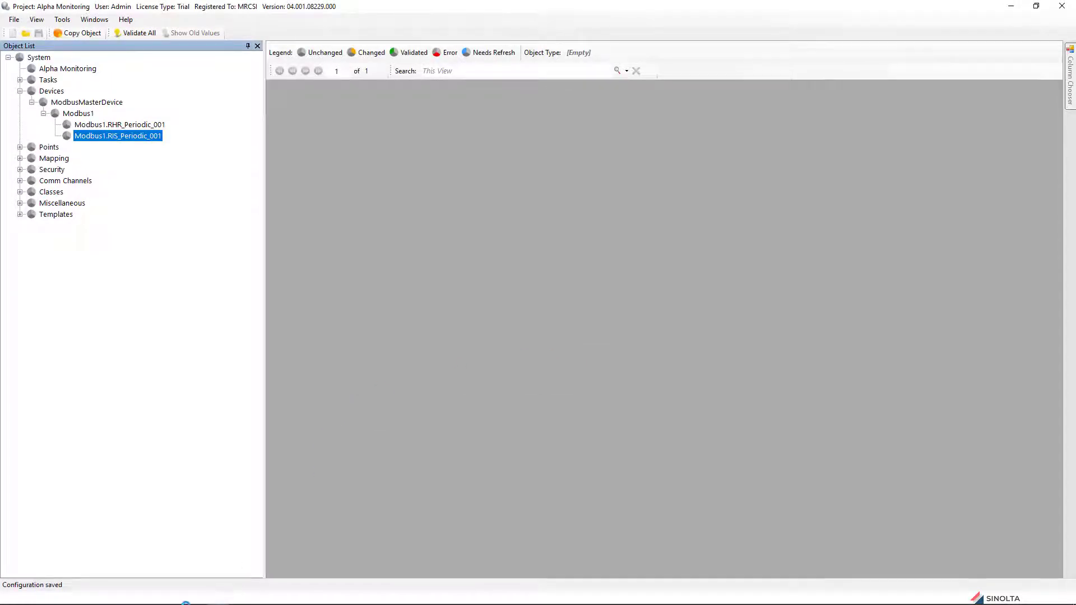
Step: Check in Sinolta Server Manager that Alpha Monitoring's tasks are running, then return to the App Launcher
{"action": "mouse_move", "coordinate": [158, 602]}
{"action": "left_click", "coordinate": [197, 596]}
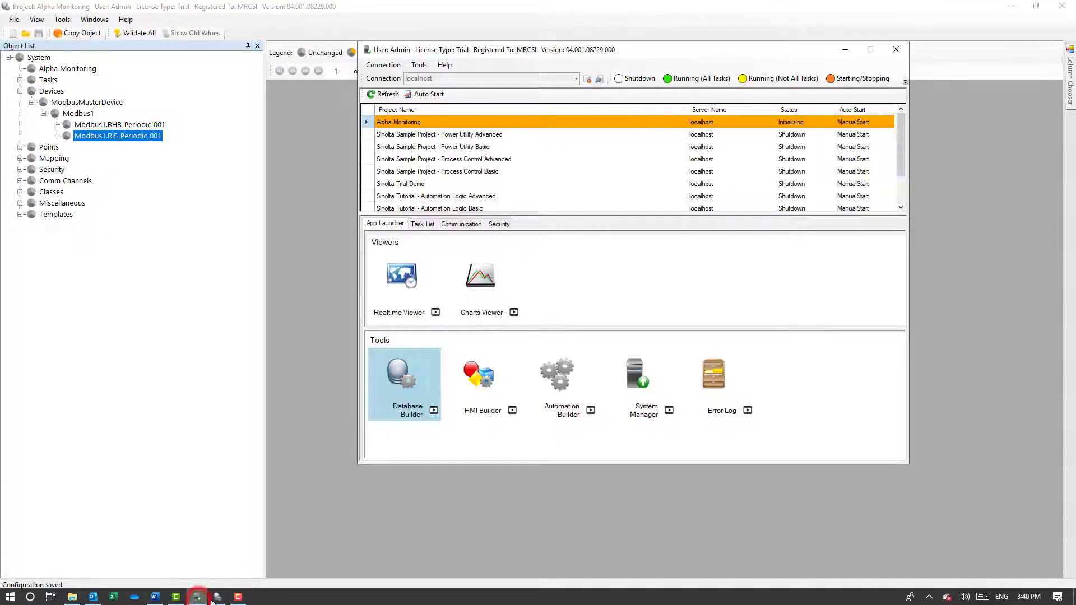
{"action": "left_click", "coordinate": [420, 224]}
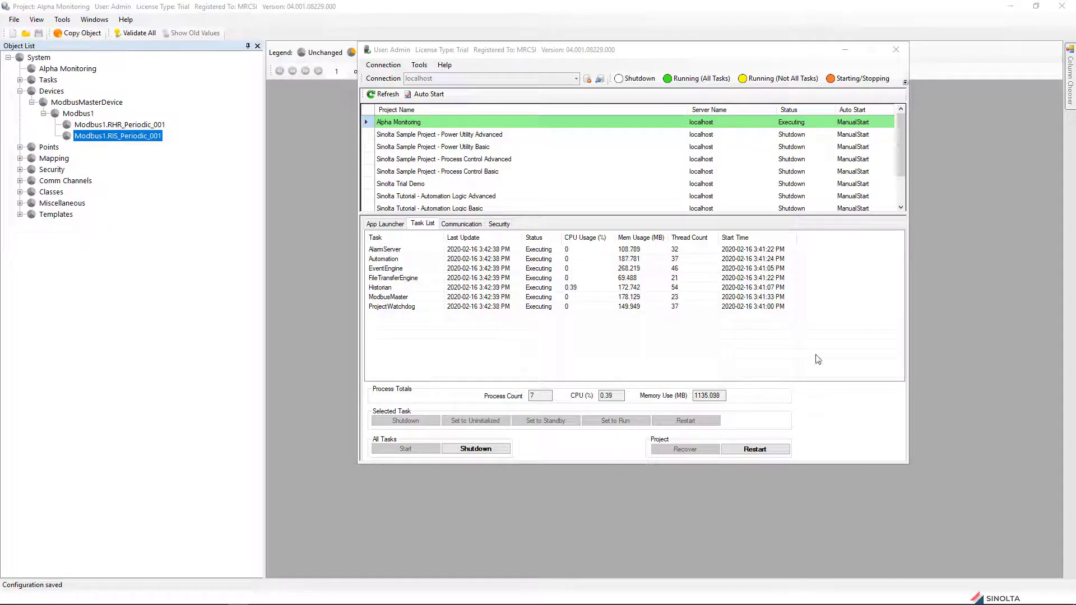
{"action": "left_click", "coordinate": [387, 224]}
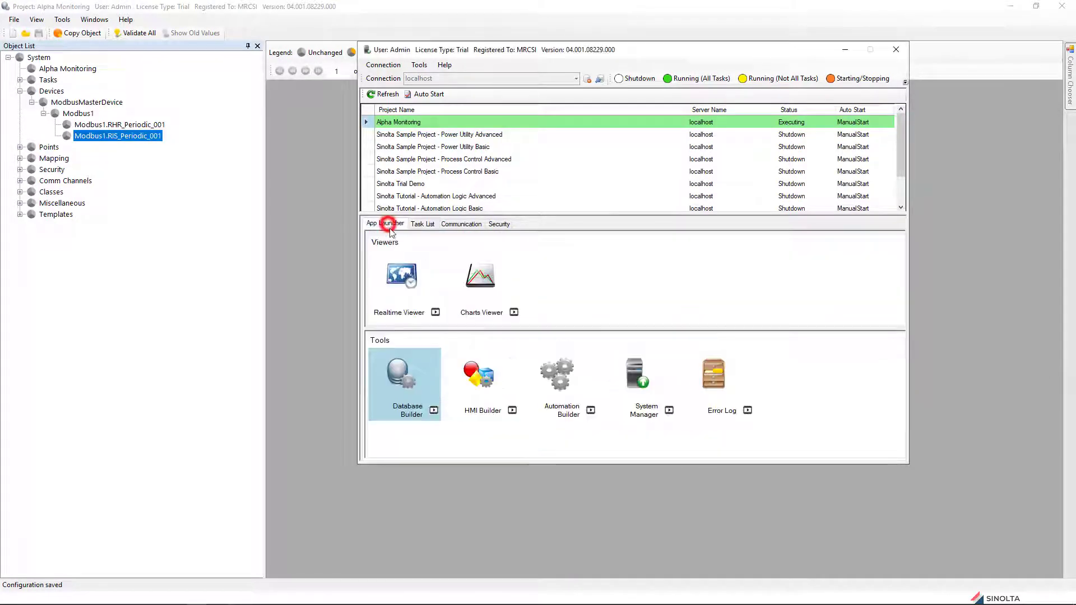
{"action": "left_click", "coordinate": [404, 277]}
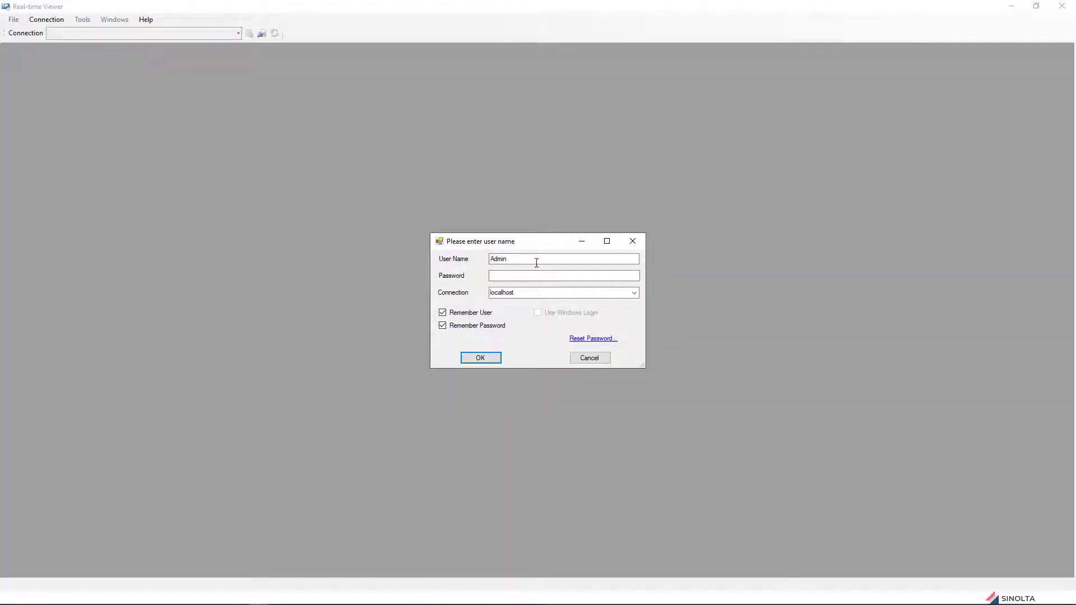
Step: Log in with the user name and password and open the Alpha Monitoring project
{"action": "left_click_drag", "start_coordinate": [536, 263], "coordinate": [454, 260]}
{"action": "type", "text": "Fred"}
{"action": "key", "text": "Tab"}
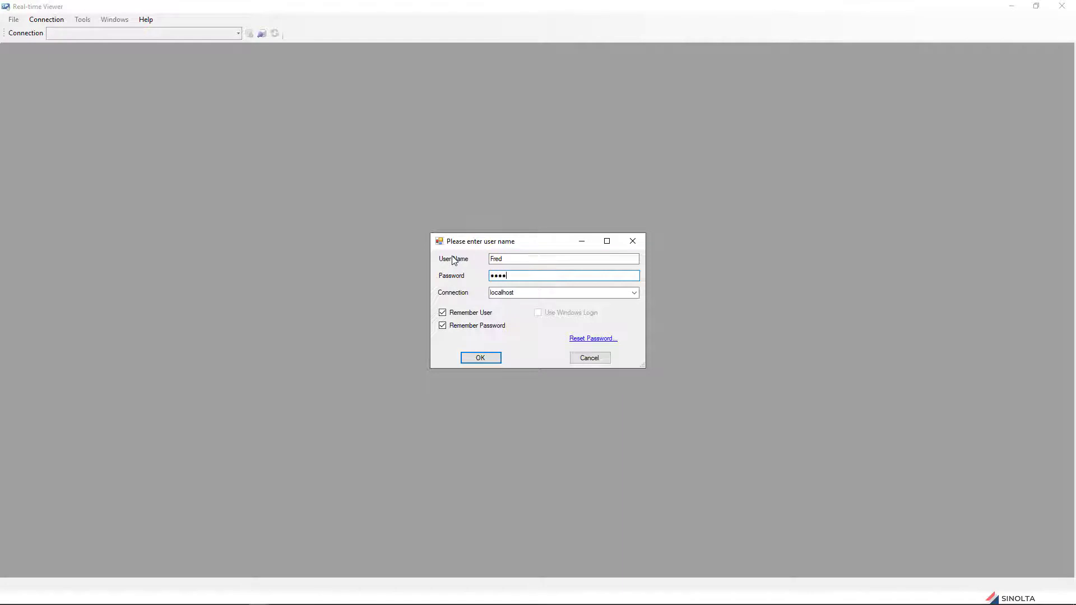
{"action": "left_click", "coordinate": [480, 357]}
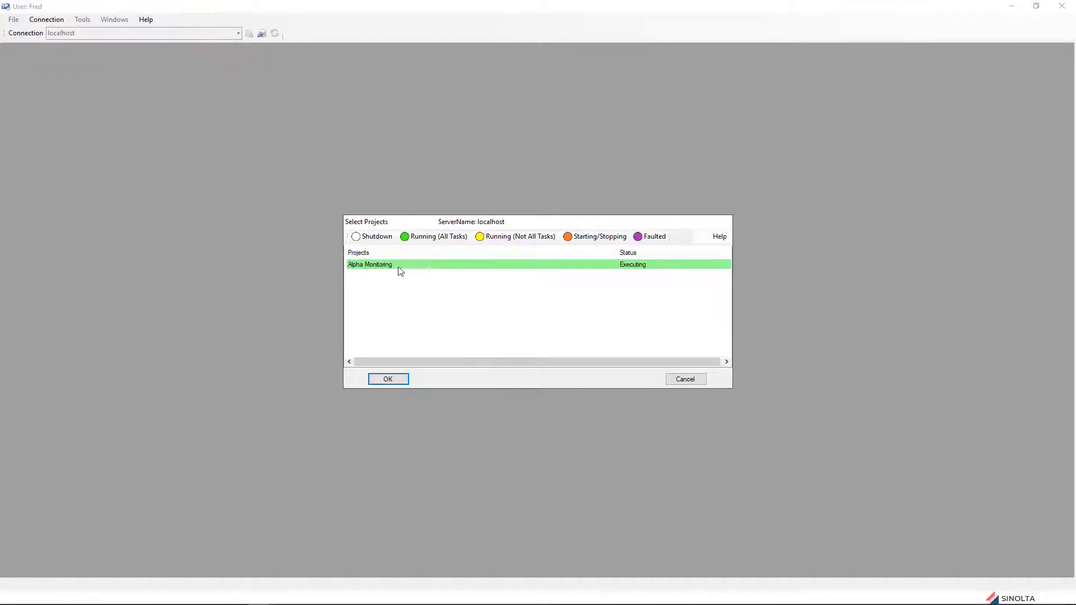
{"action": "left_click", "coordinate": [399, 267]}
{"action": "left_click", "coordinate": [392, 376]}
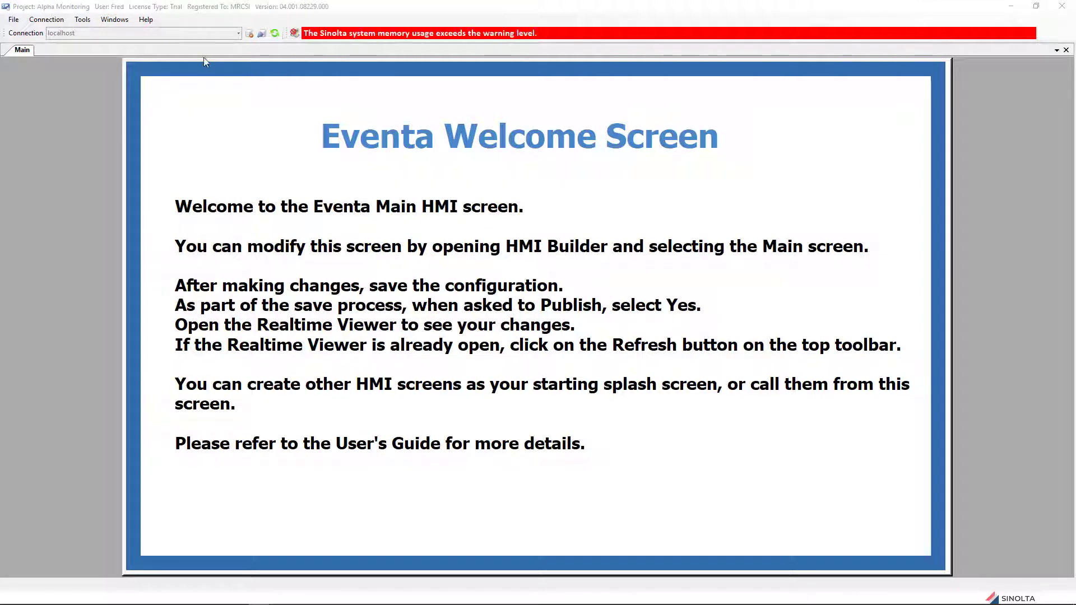
Step: Show the Object List and expand Devices > ModbusMasterDevice > Modbus1 to list its request groups
{"action": "left_click", "coordinate": [114, 20]}
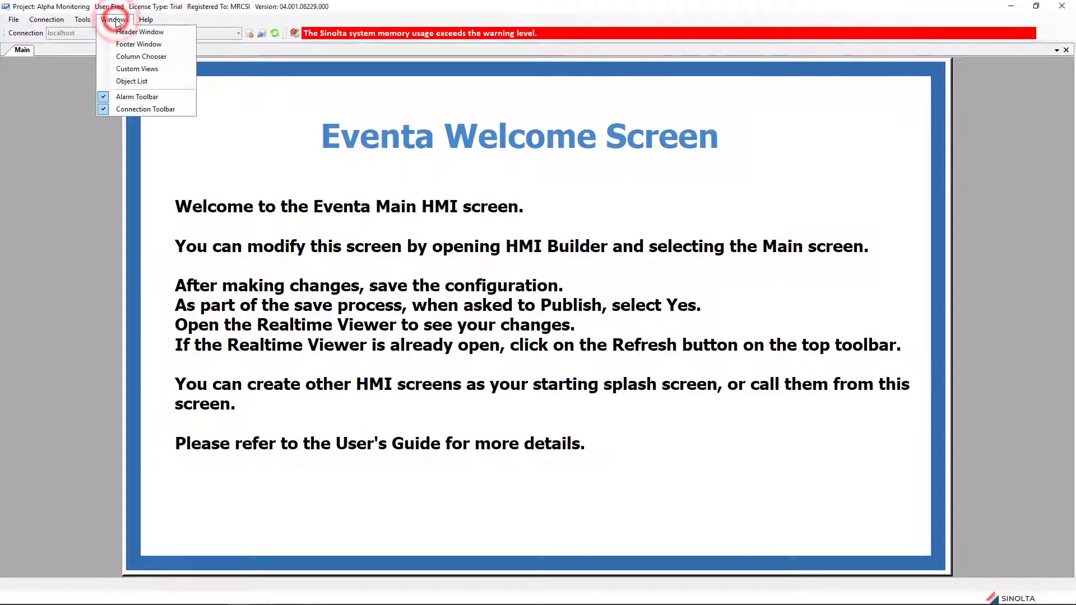
{"action": "left_click", "coordinate": [132, 80]}
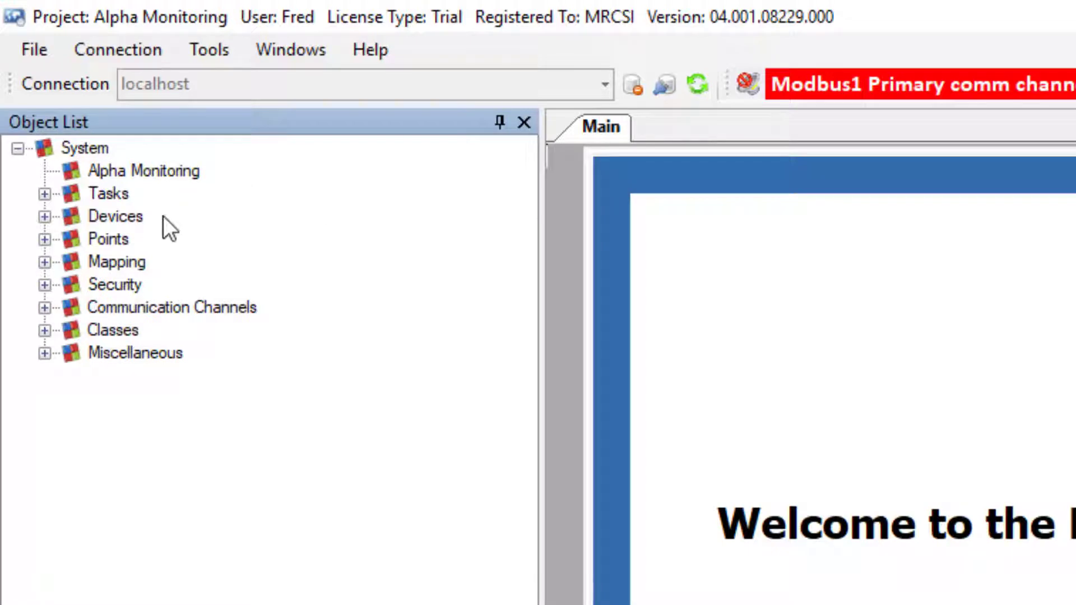
{"action": "left_click", "coordinate": [45, 217]}
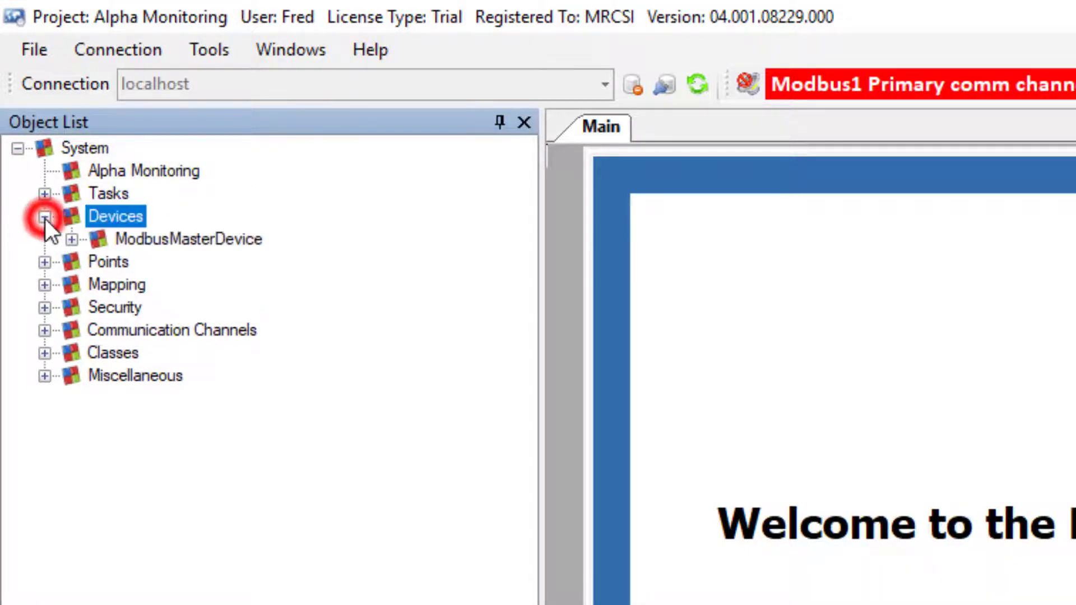
{"action": "left_click", "coordinate": [69, 240]}
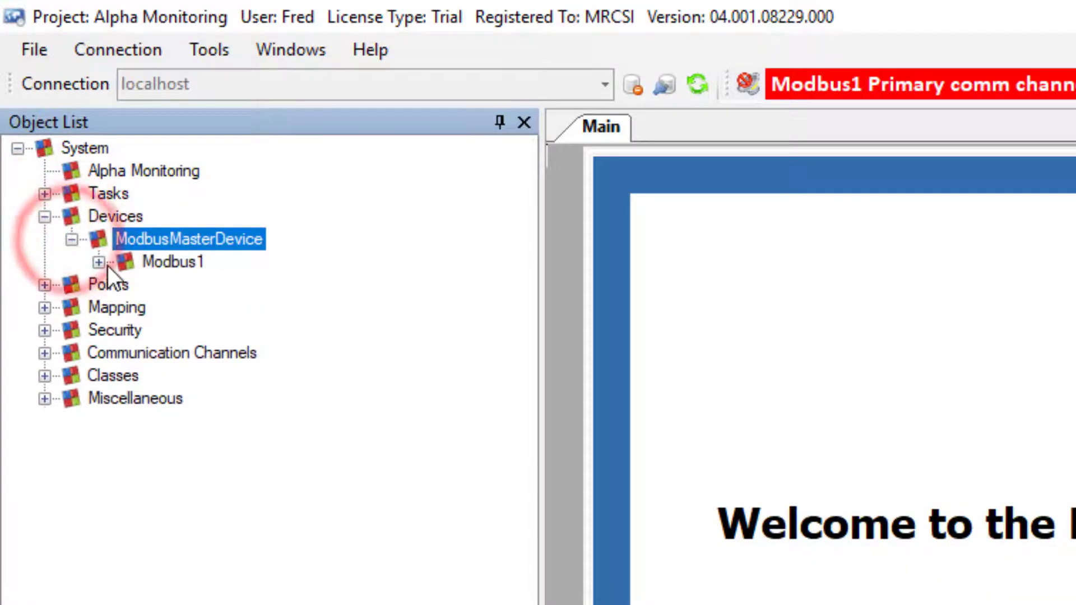
{"action": "left_click", "coordinate": [102, 264]}
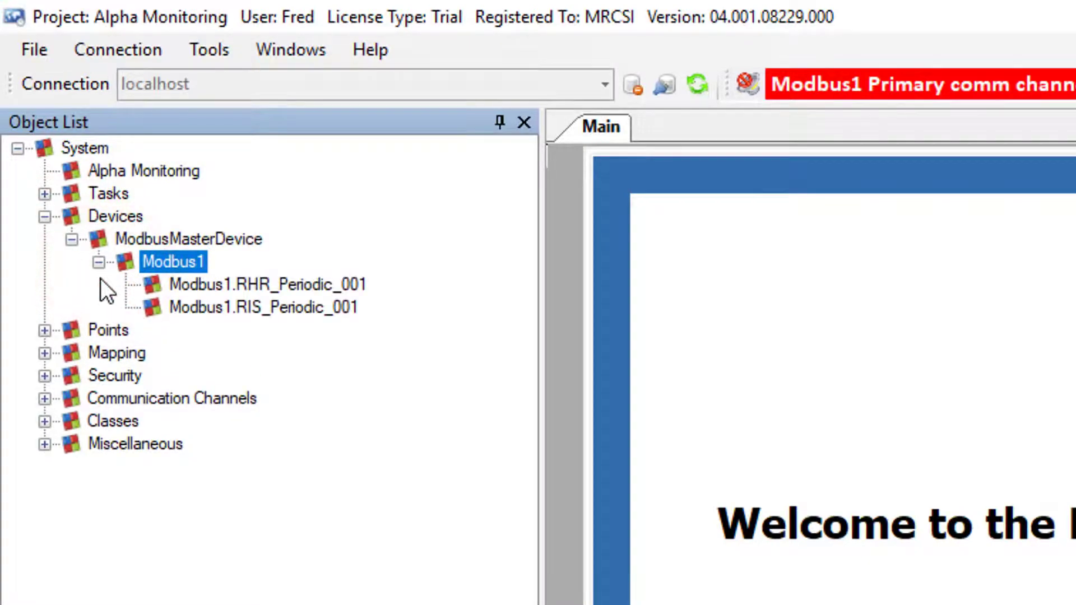
Step: Expand Points > By Device > Modbus1 > Modbus1.RHR_Periodic_001 to list its Int16 points
{"action": "left_click", "coordinate": [44, 330]}
{"action": "left_click", "coordinate": [74, 356]}
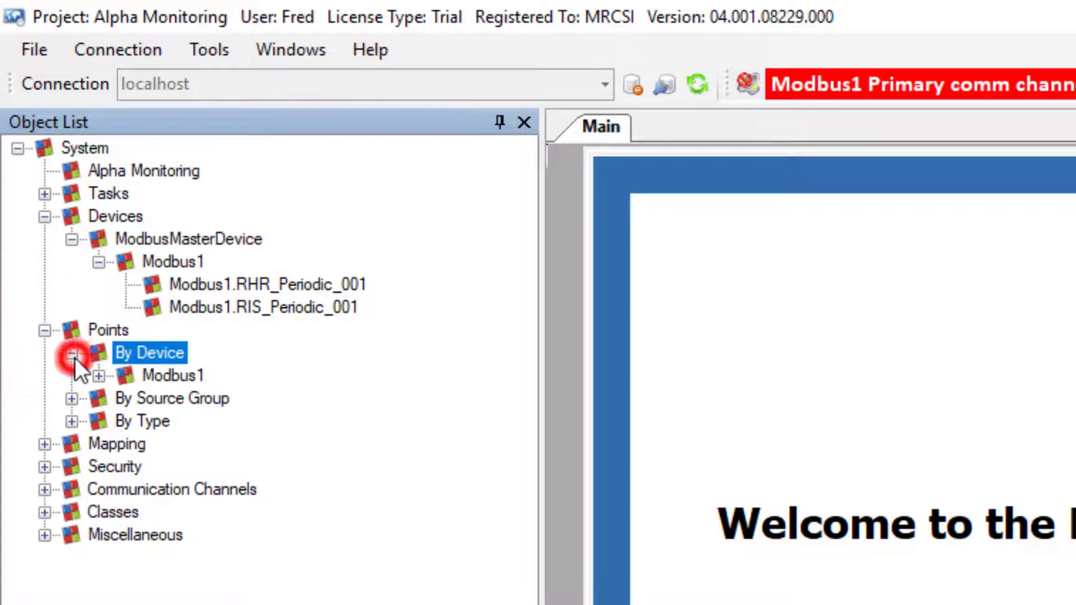
{"action": "left_click", "coordinate": [99, 377]}
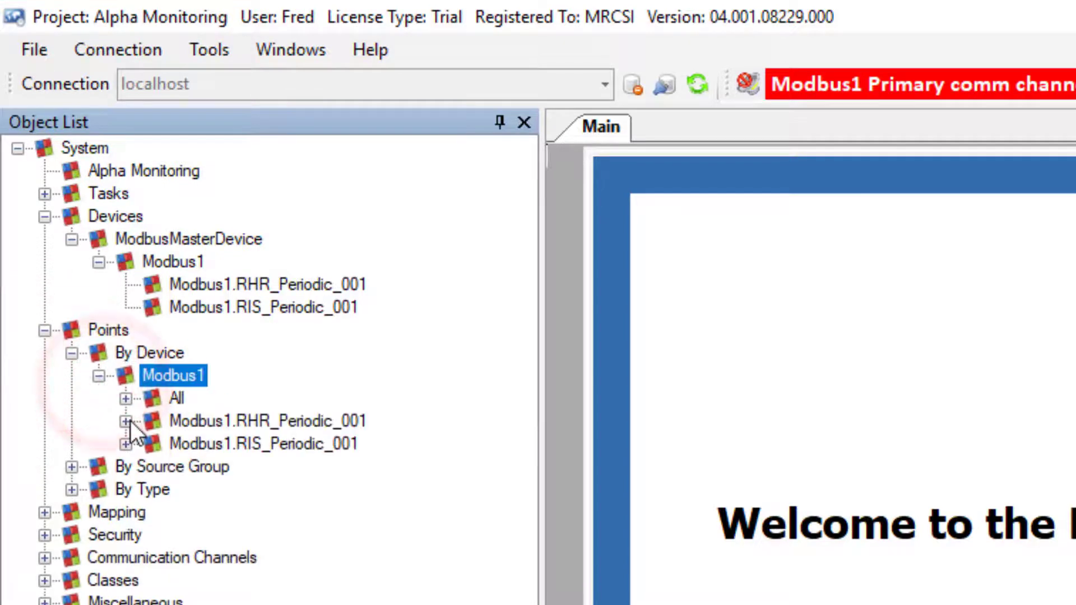
{"action": "left_click", "coordinate": [130, 420]}
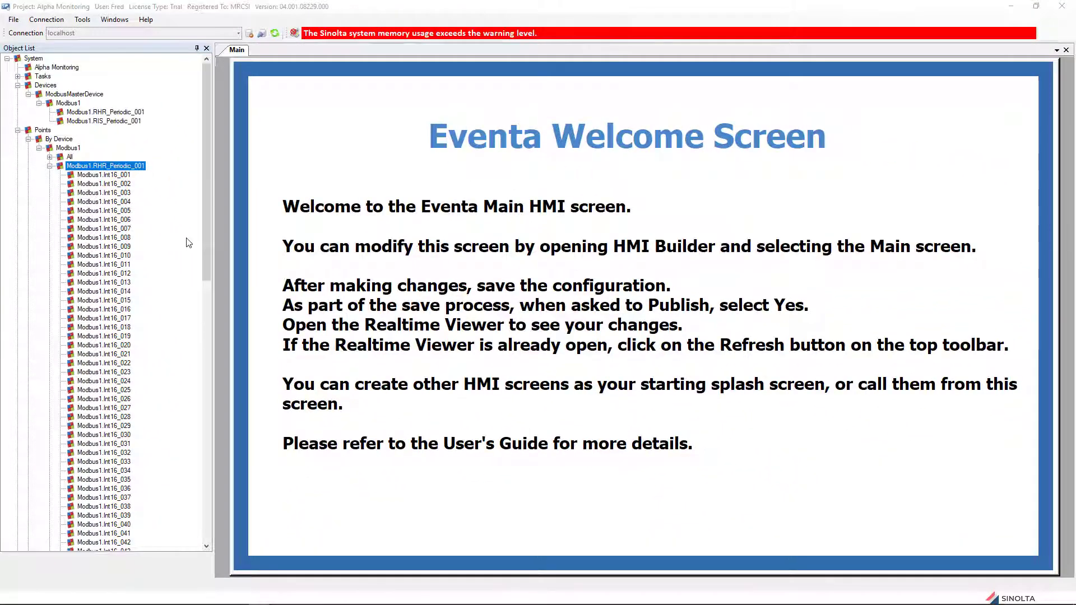
Step: Make a custom view named Modbus View from points Int16_001–Int16_010 and dock it as a tab beside Main
{"action": "left_click", "coordinate": [124, 174]}
{"action": "left_click", "coordinate": [127, 255], "text": "shift"}
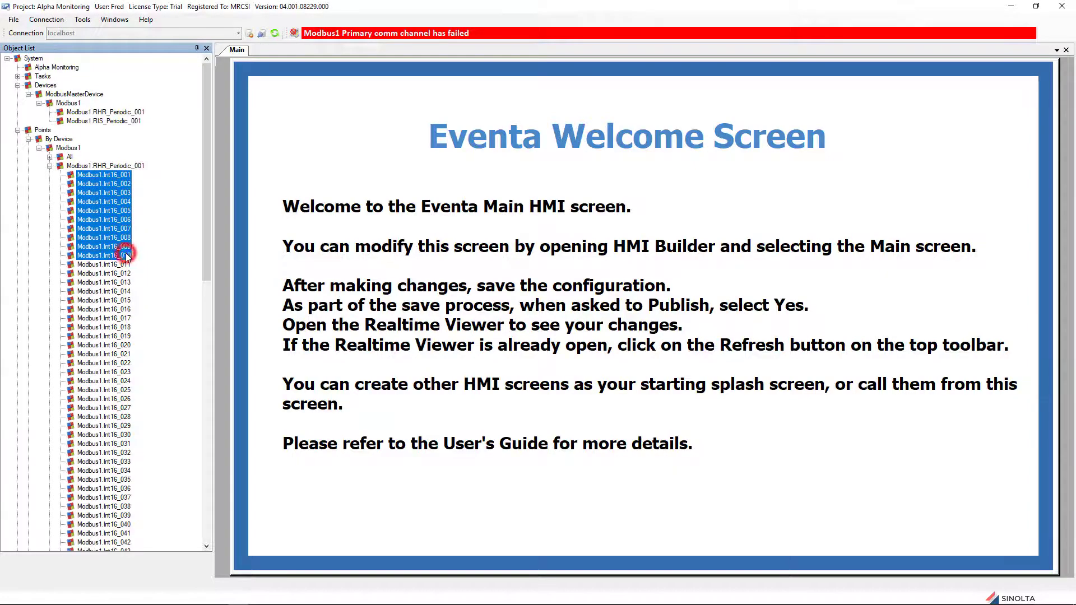
{"action": "right_click", "coordinate": [109, 223]}
{"action": "left_click", "coordinate": [132, 230]}
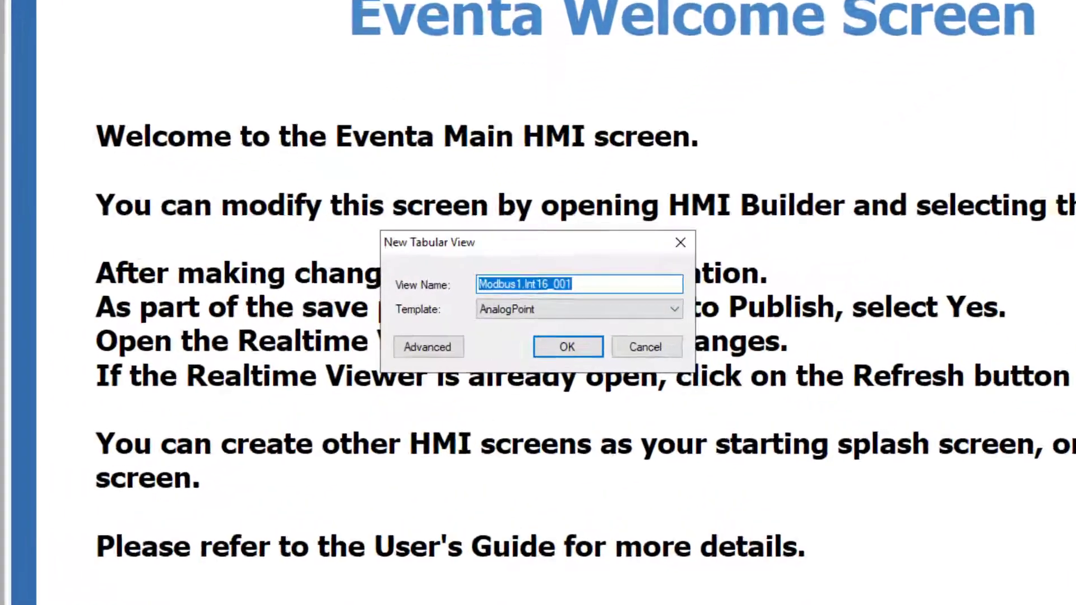
{"action": "type", "text": "Modbus View"}
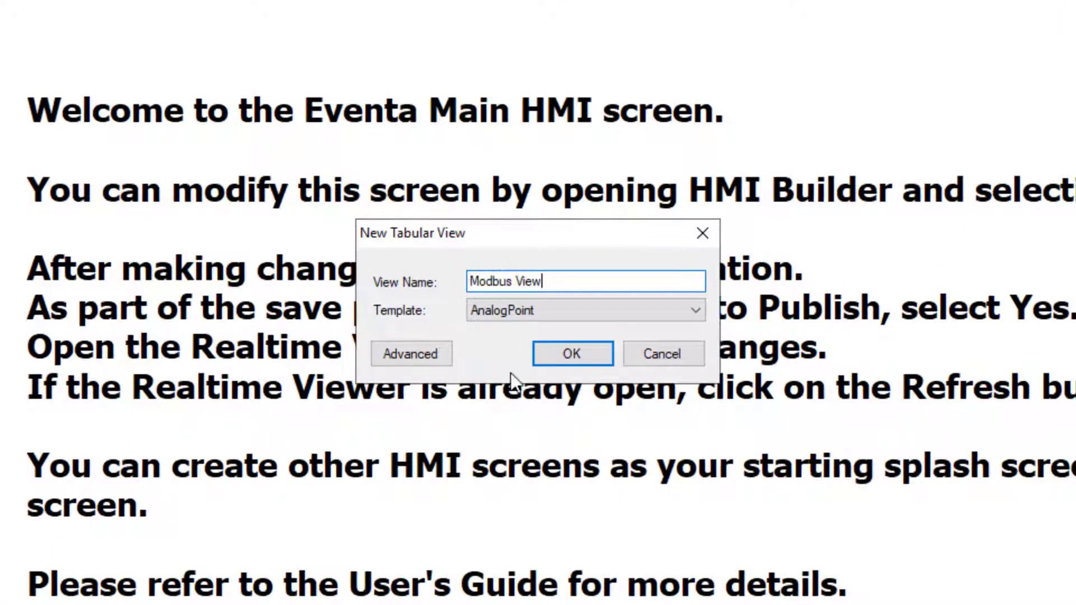
{"action": "key", "text": "Return"}
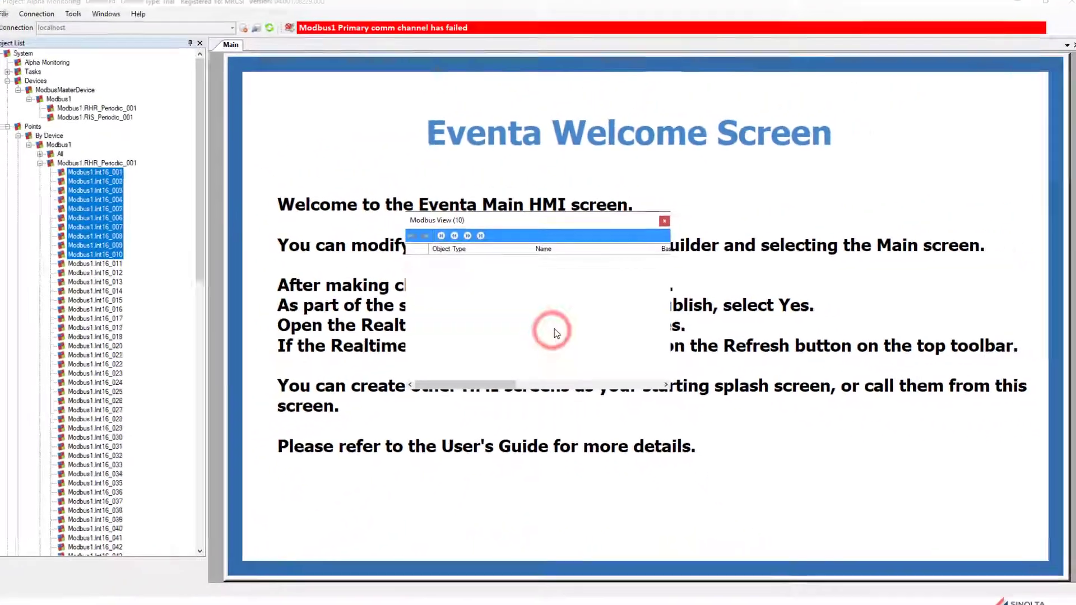
{"action": "left_click_drag", "start_coordinate": [553, 226], "coordinate": [644, 312]}
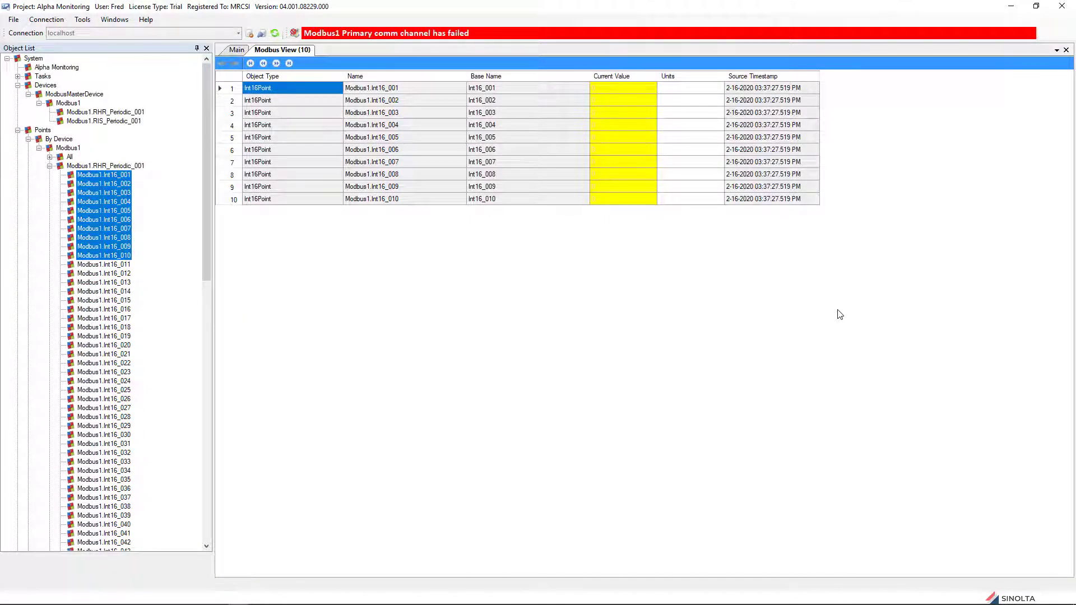
Step: Drag Digital_001–Digital_004 from RIS_Periodic_001 into Modbus View, then show the Custom Views panel
{"action": "left_click", "coordinate": [49, 166]}
{"action": "left_click", "coordinate": [49, 175]}
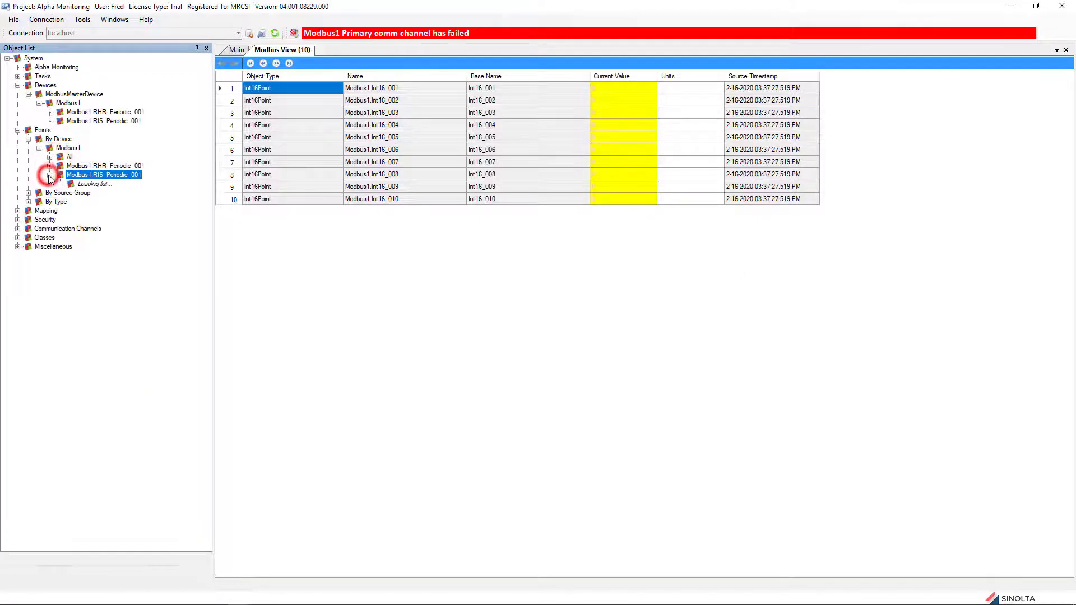
{"action": "left_click_drag", "start_coordinate": [104, 184], "coordinate": [663, 170]}
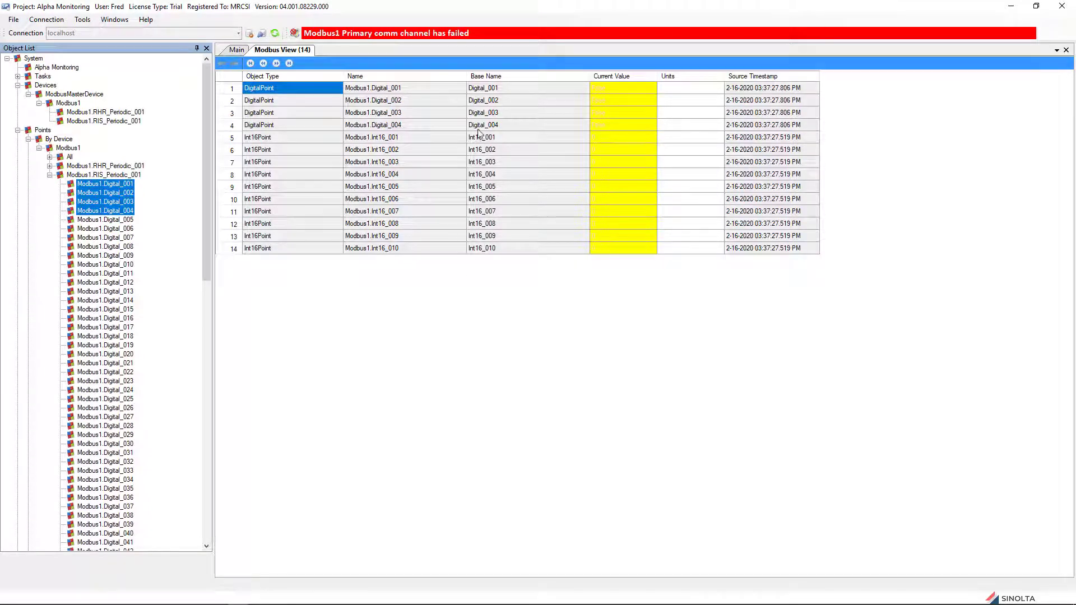
{"action": "left_click", "coordinate": [124, 20]}
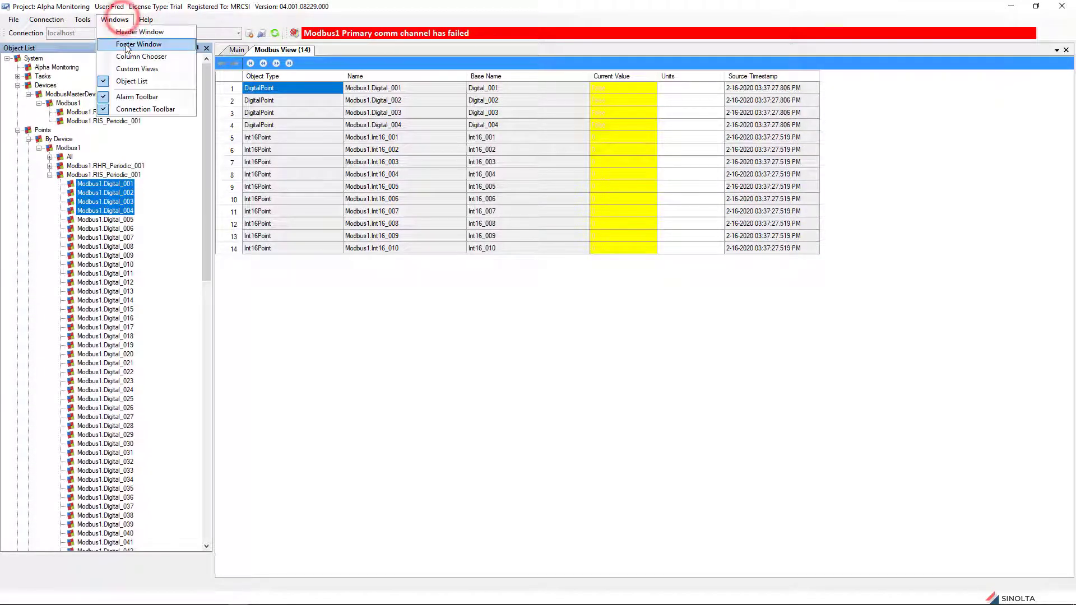
{"action": "left_click", "coordinate": [130, 68]}
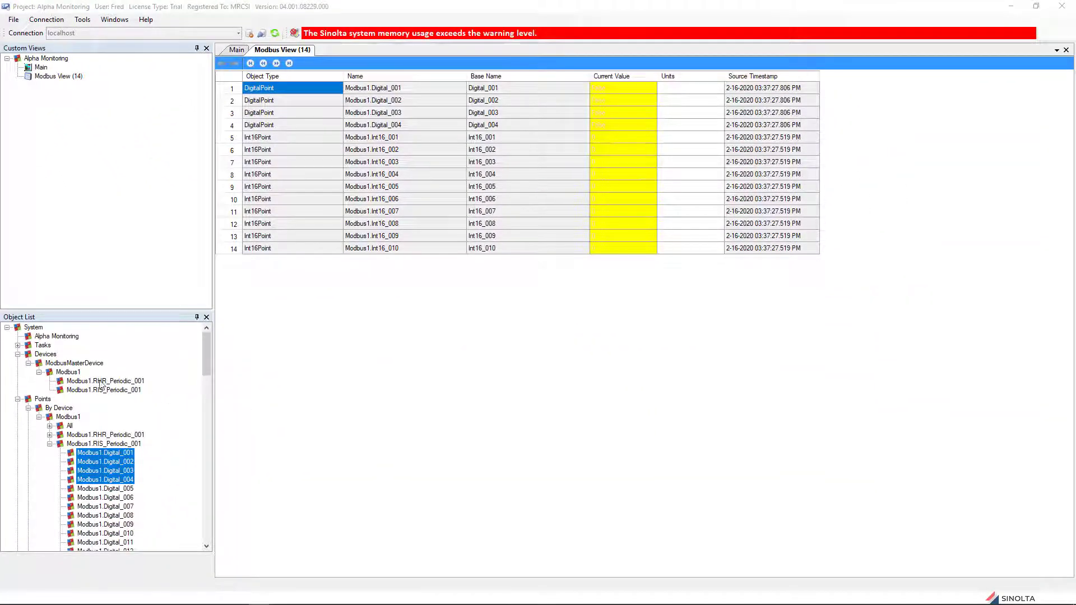
Step: Create a custom view for the Modbus1 device and dock it below Modbus View
{"action": "right_click", "coordinate": [69, 374]}
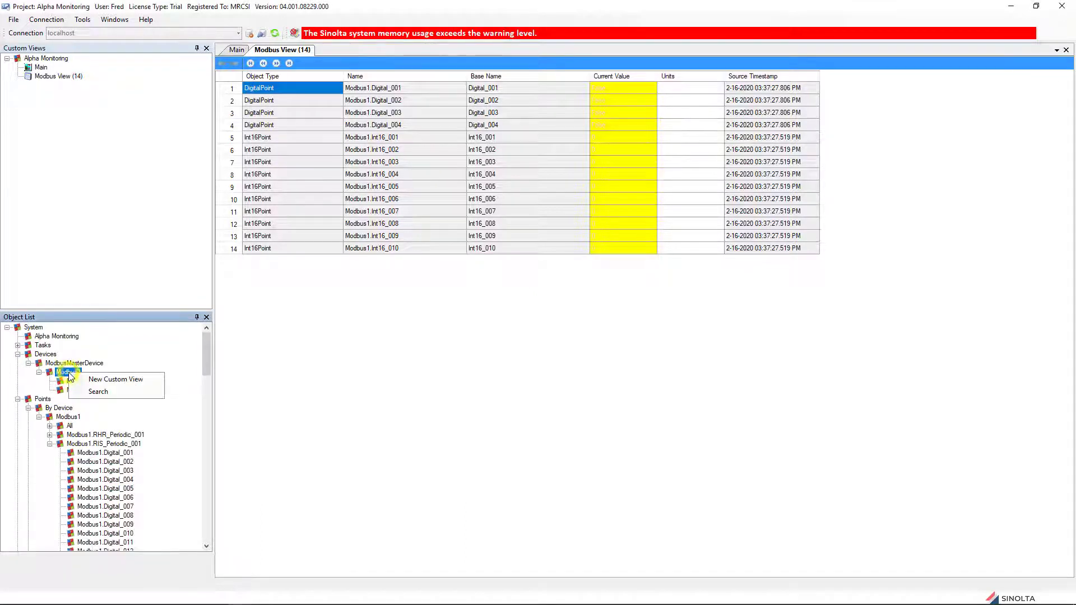
{"action": "left_click", "coordinate": [108, 381]}
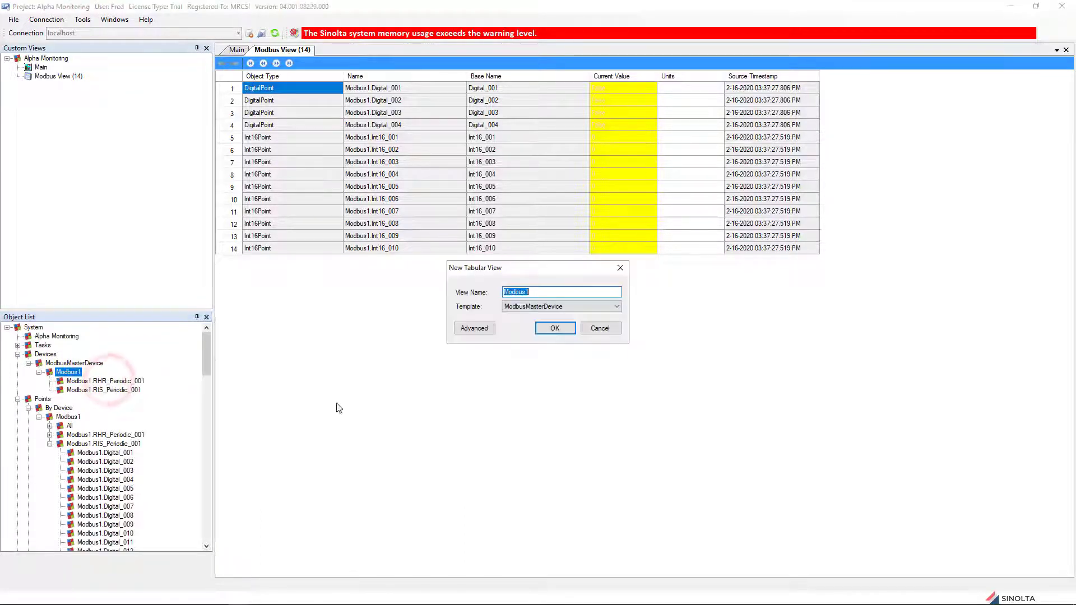
{"action": "left_click", "coordinate": [555, 340]}
{"action": "left_click_drag", "start_coordinate": [534, 220], "coordinate": [644, 324]}
Step: Create a custom view of RHR_Periodic_001 and RIS_Periodic_001, dock it across the bottom, and resize the panels
{"action": "left_click", "coordinate": [109, 381]}
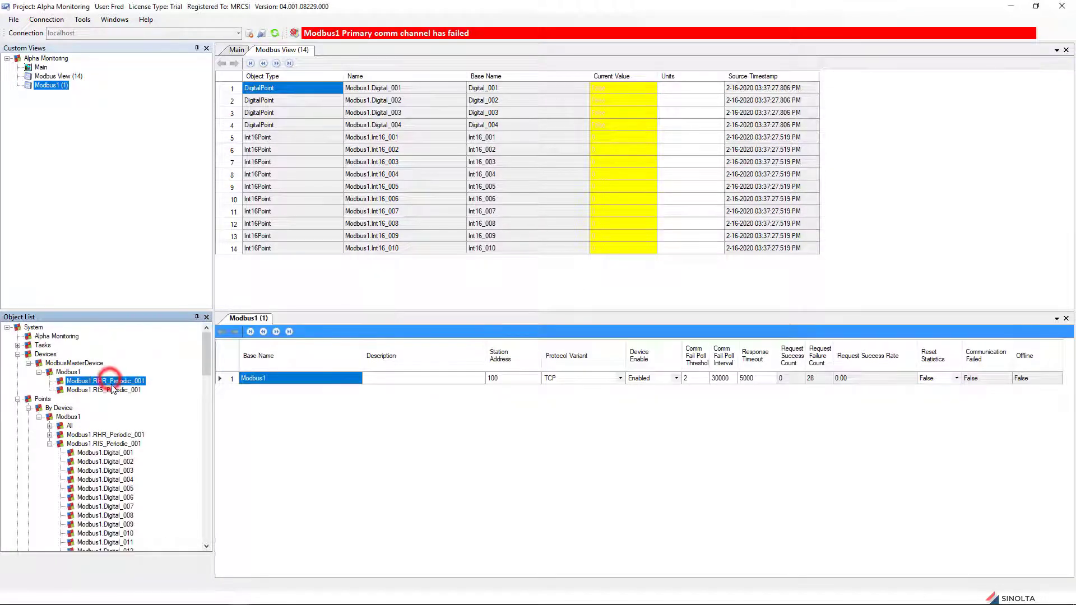
{"action": "left_click", "coordinate": [106, 390], "text": "ctrl"}
{"action": "right_click", "coordinate": [112, 388]}
{"action": "left_click", "coordinate": [145, 394]}
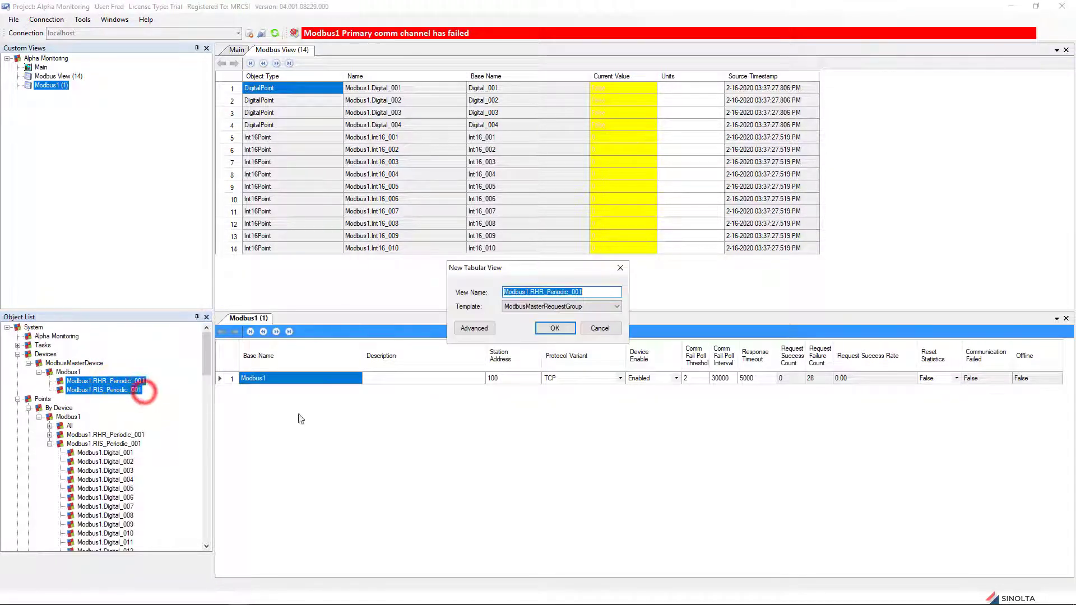
{"action": "left_click", "coordinate": [552, 330]}
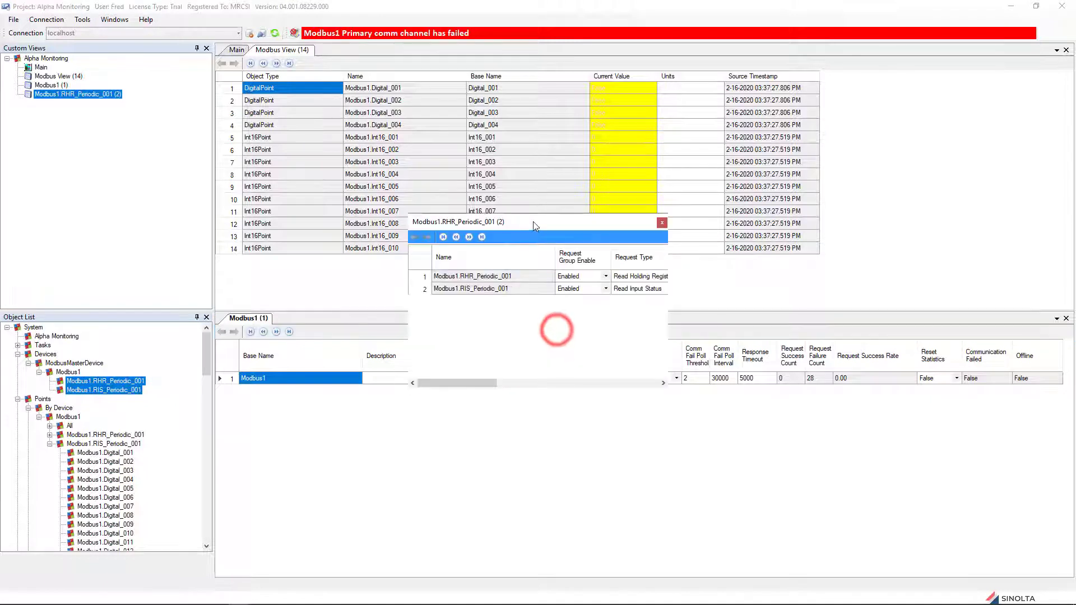
{"action": "left_click_drag", "start_coordinate": [533, 221], "coordinate": [645, 461]}
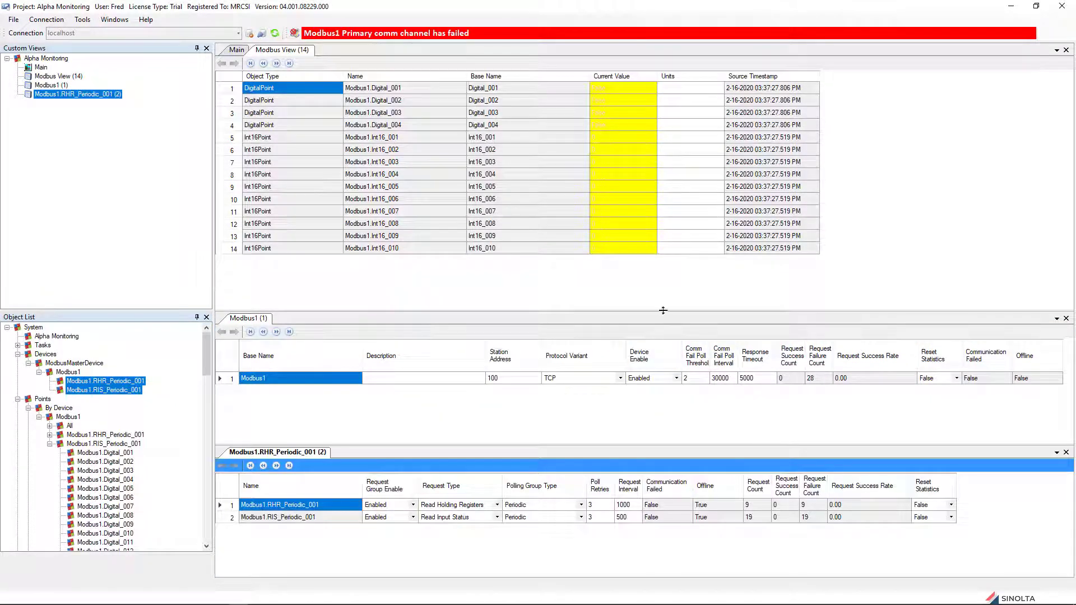
{"action": "left_click_drag", "start_coordinate": [663, 309], "coordinate": [662, 273]}
{"action": "left_click_drag", "start_coordinate": [666, 424], "coordinate": [666, 391]}
Step: Change the Request Interval of RHR_Periodic_001 and RIS_Periodic_001 to 2000 ms
{"action": "double_click", "coordinate": [621, 454]}
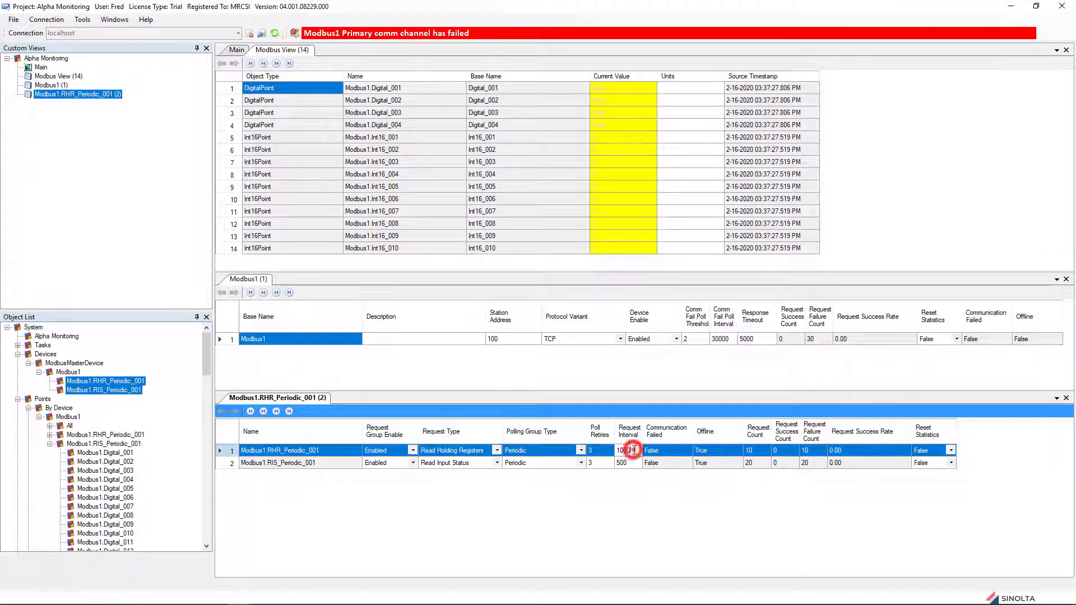
{"action": "type", "text": "2000"}
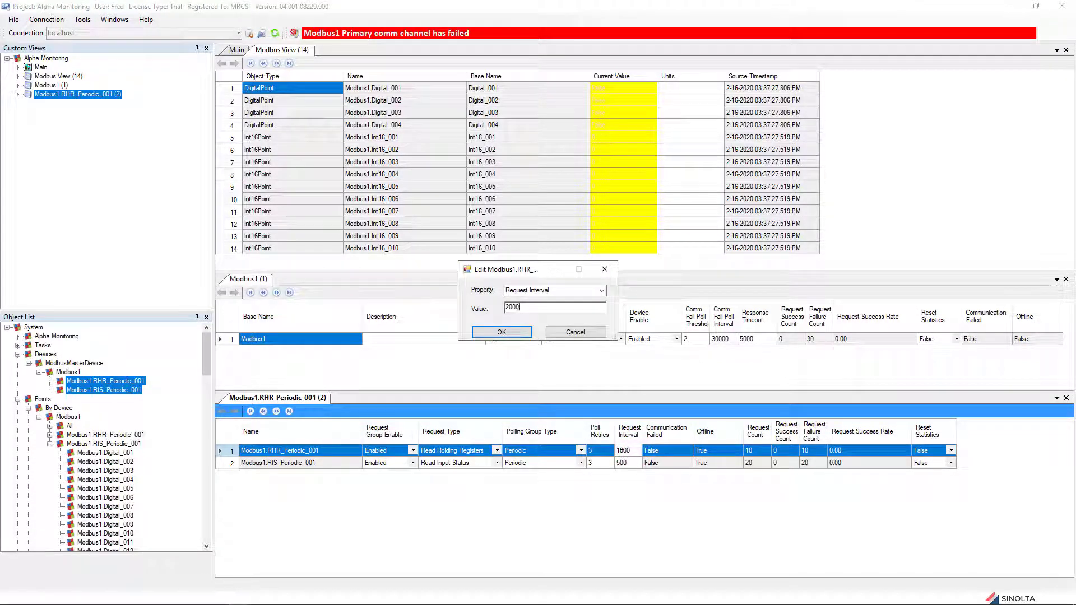
{"action": "key", "text": "Return"}
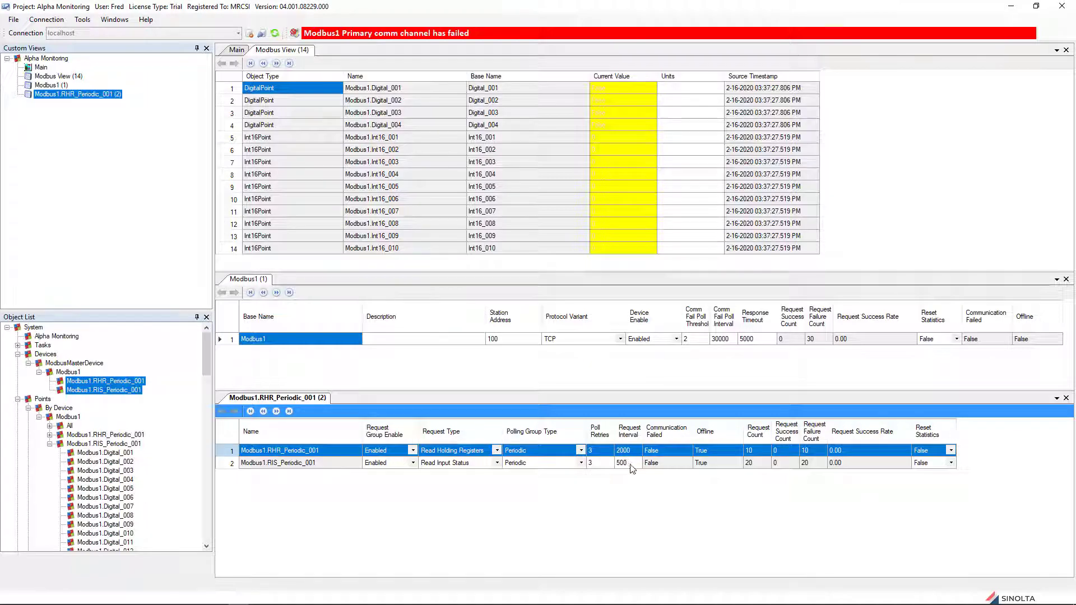
{"action": "double_click", "coordinate": [623, 462]}
{"action": "type", "text": "2000"}
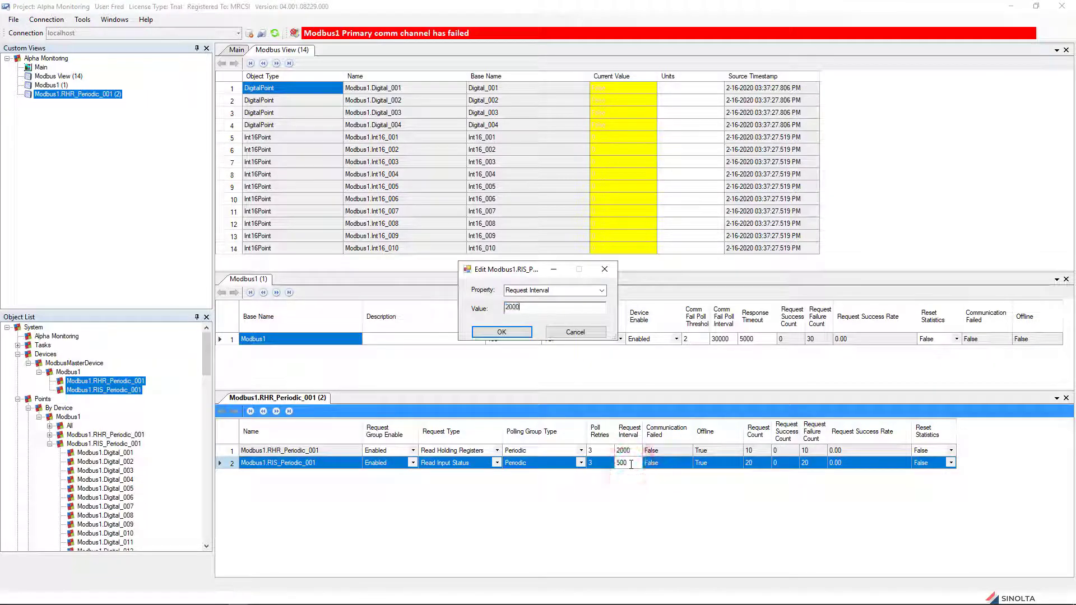
{"action": "key", "text": "Return"}
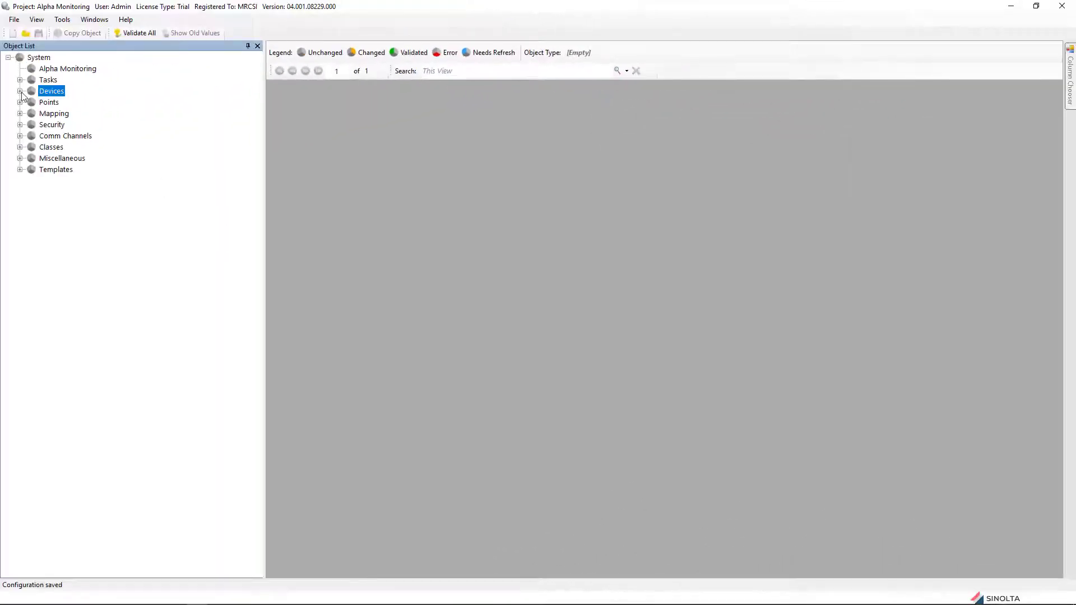
Step: Edit Modbus1.RHR_Periodic_001 under Devices > ModbusMasterDevice
{"action": "left_click", "coordinate": [20, 91]}
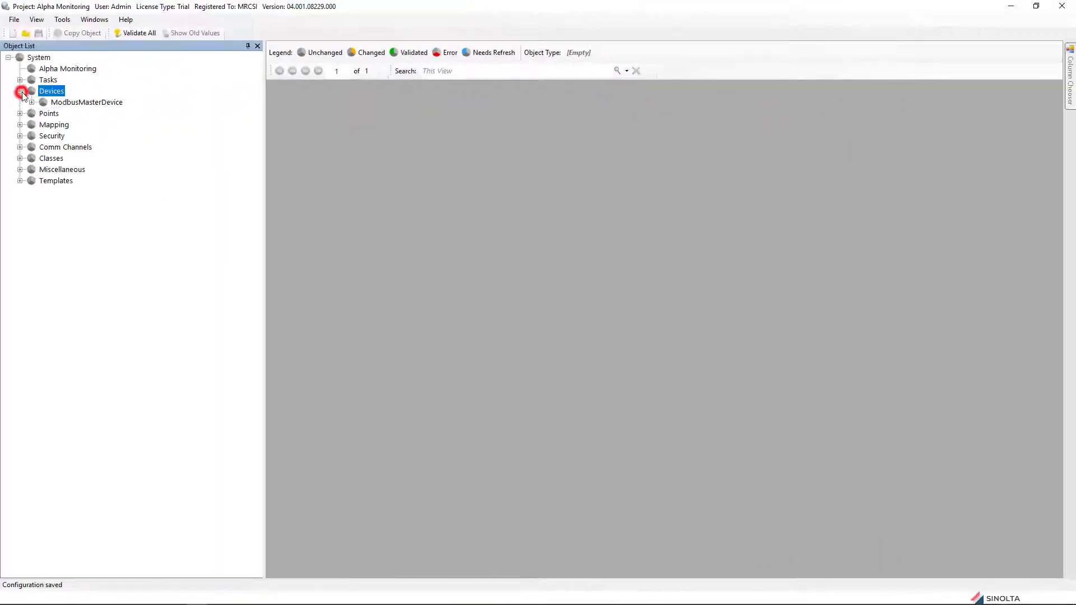
{"action": "left_click", "coordinate": [32, 102]}
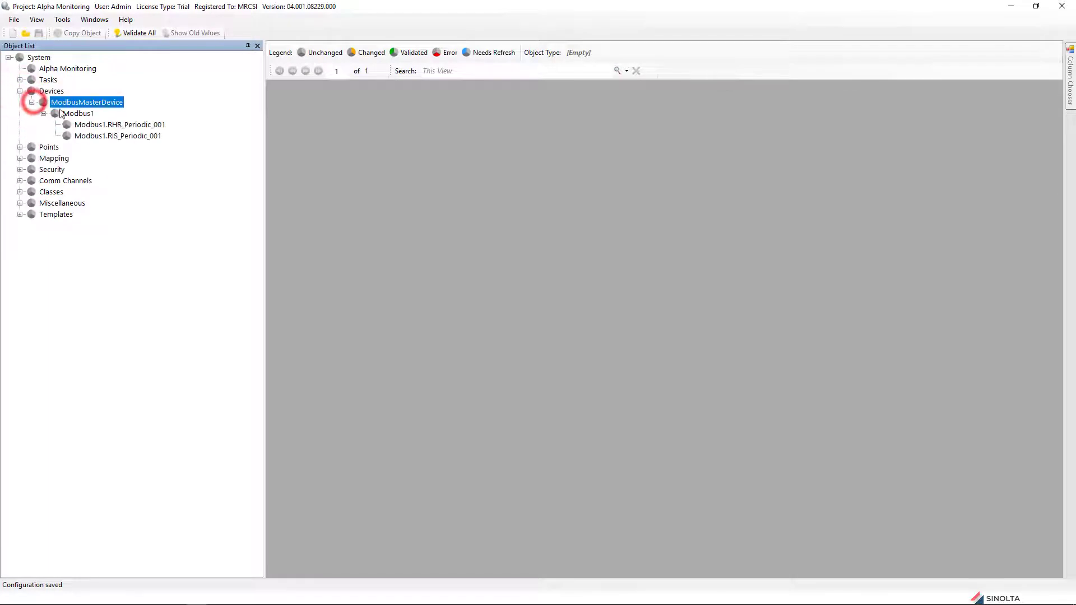
{"action": "right_click", "coordinate": [101, 126]}
{"action": "left_click", "coordinate": [131, 133]}
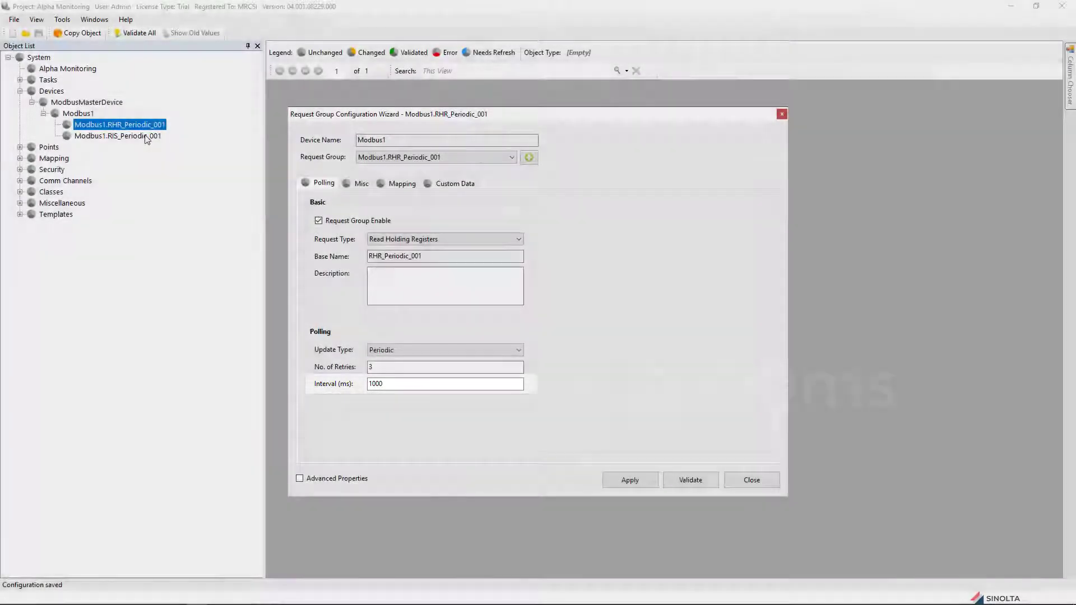
Step: Check RIS_Periodic_001's 500 ms interval, then open point Modbus1.Int16_001 under Points > By Device
{"action": "left_click", "coordinate": [145, 137]}
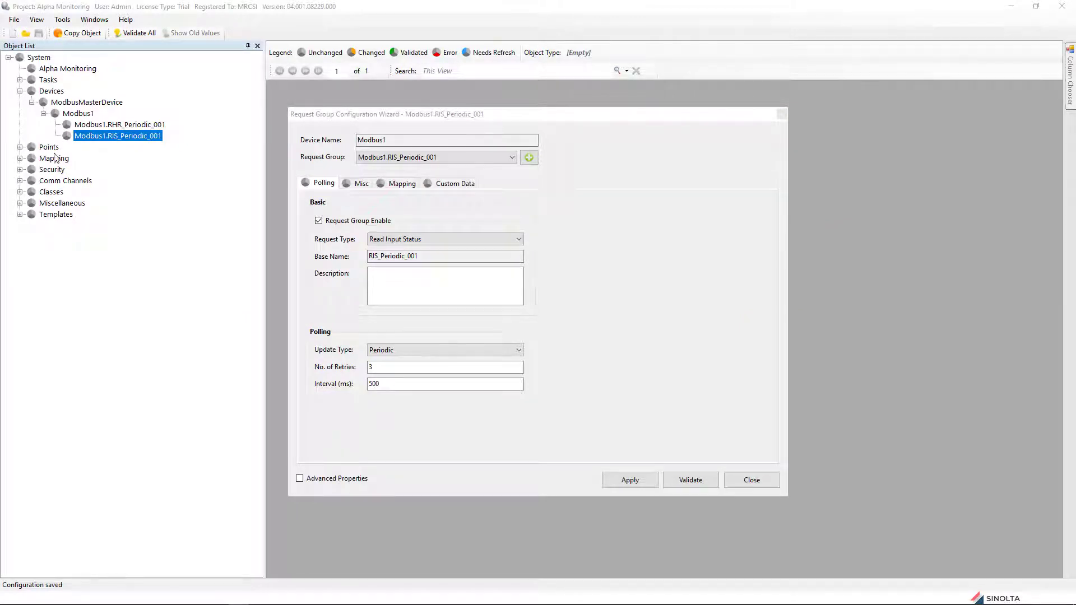
{"action": "left_click", "coordinate": [19, 147]}
{"action": "left_click", "coordinate": [32, 158]}
{"action": "left_click", "coordinate": [43, 170]}
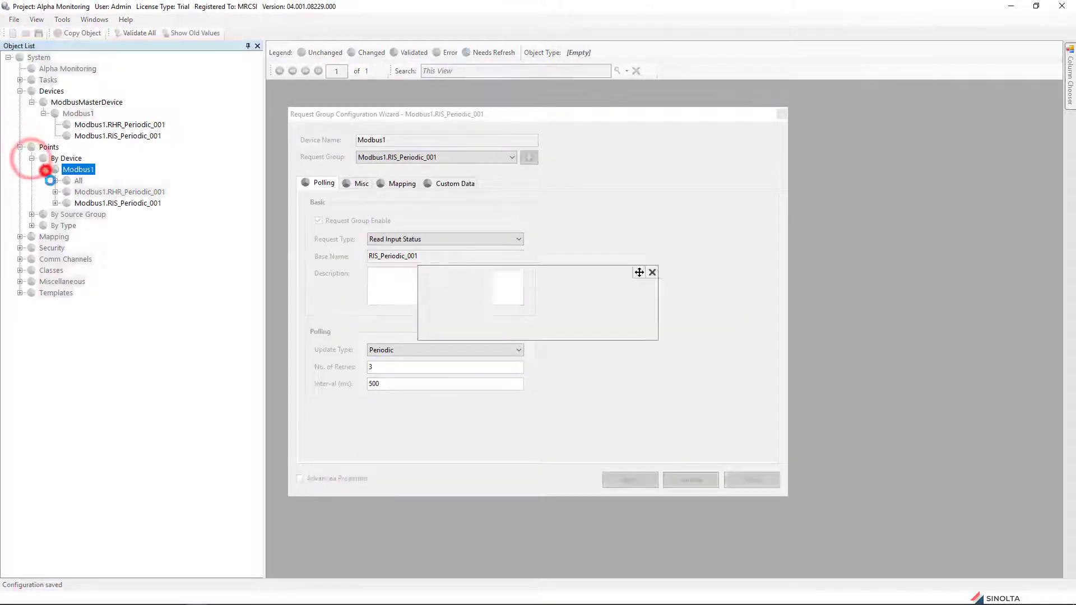
{"action": "left_click", "coordinate": [55, 192]}
{"action": "left_click", "coordinate": [119, 203]}
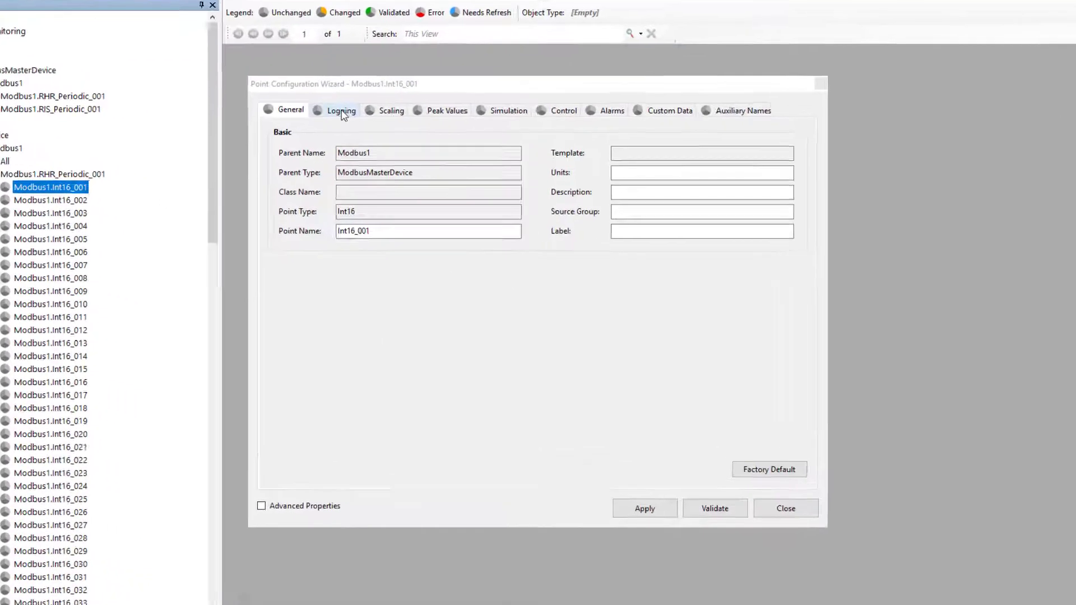
Step: Enable data logging on Int16_001 with 1 s real-time and 5 s historical intervals
{"action": "left_click", "coordinate": [368, 136]}
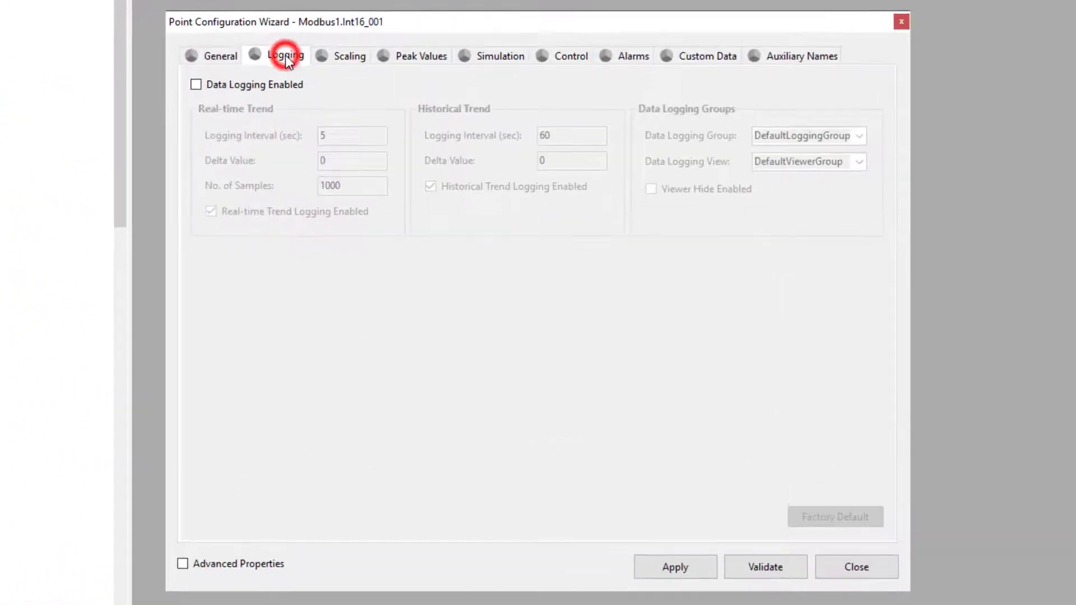
{"action": "left_click", "coordinate": [194, 83]}
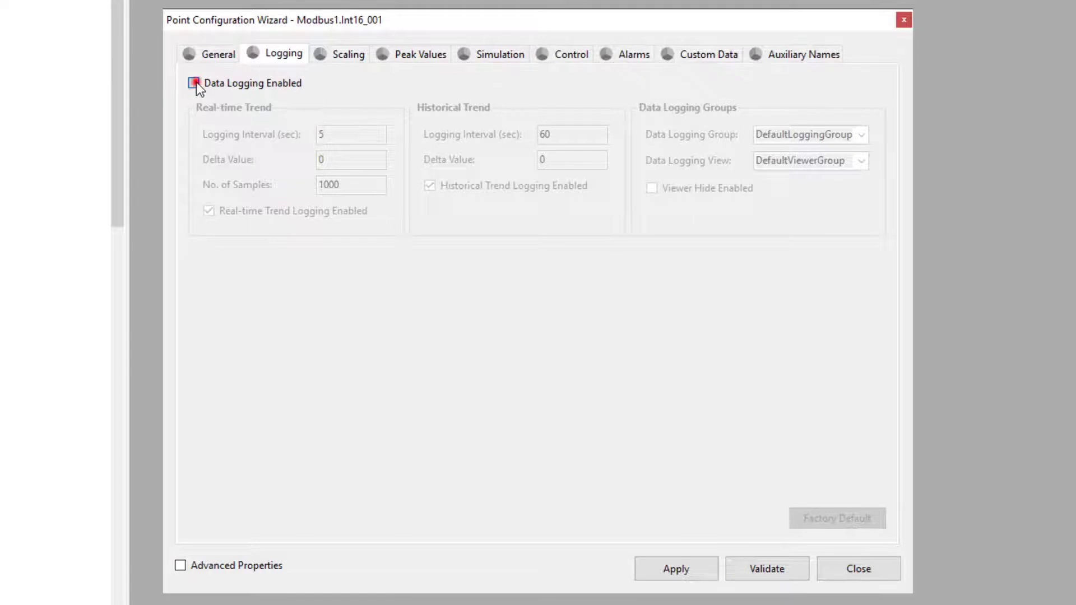
{"action": "double_click", "coordinate": [336, 134]}
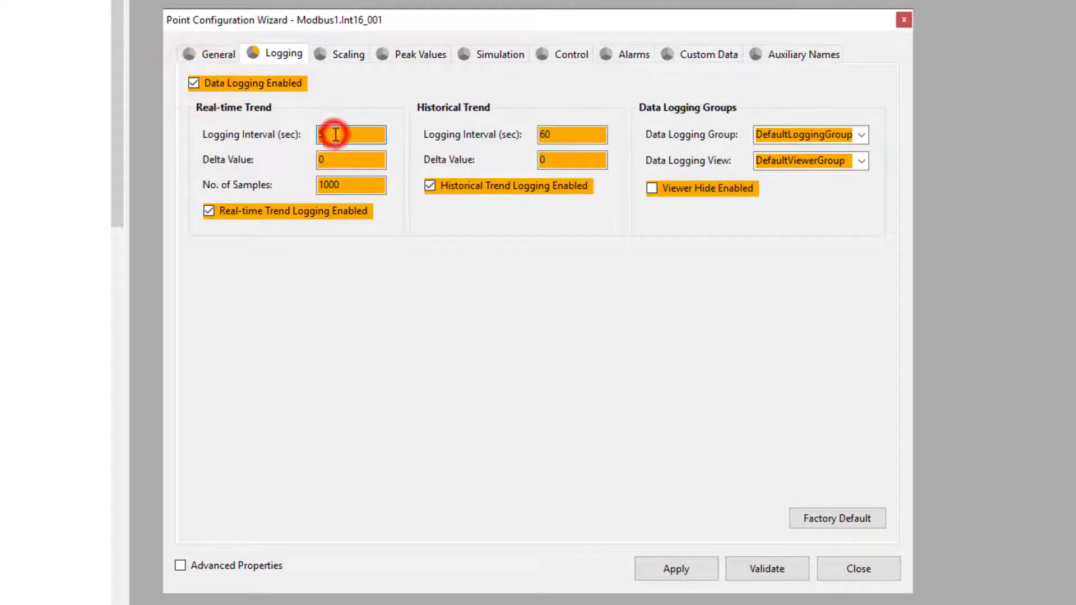
{"action": "type", "text": "1"}
{"action": "double_click", "coordinate": [566, 135]}
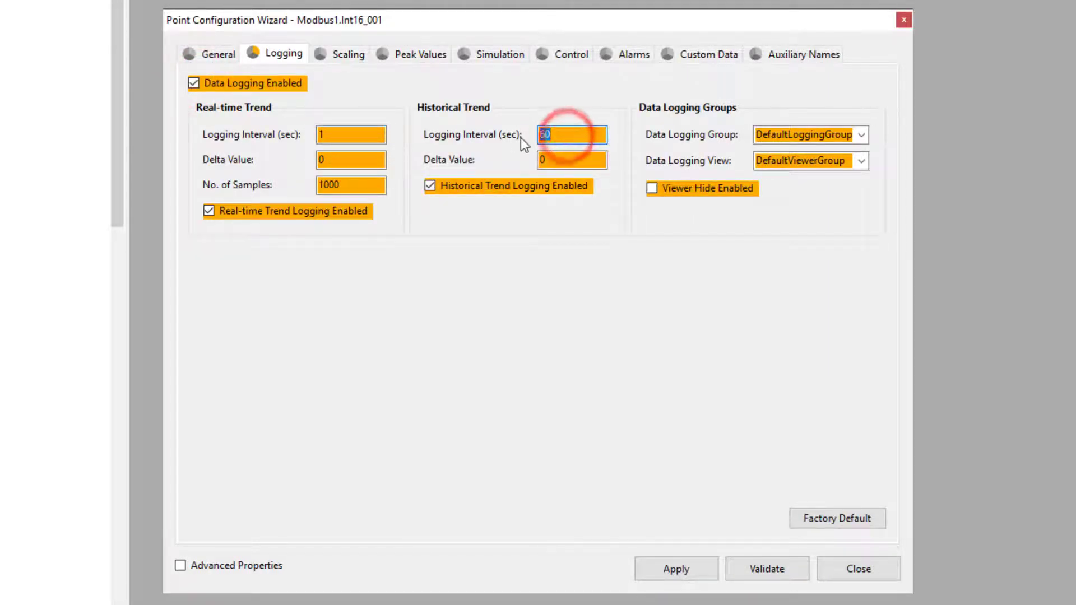
{"action": "type", "text": "5"}
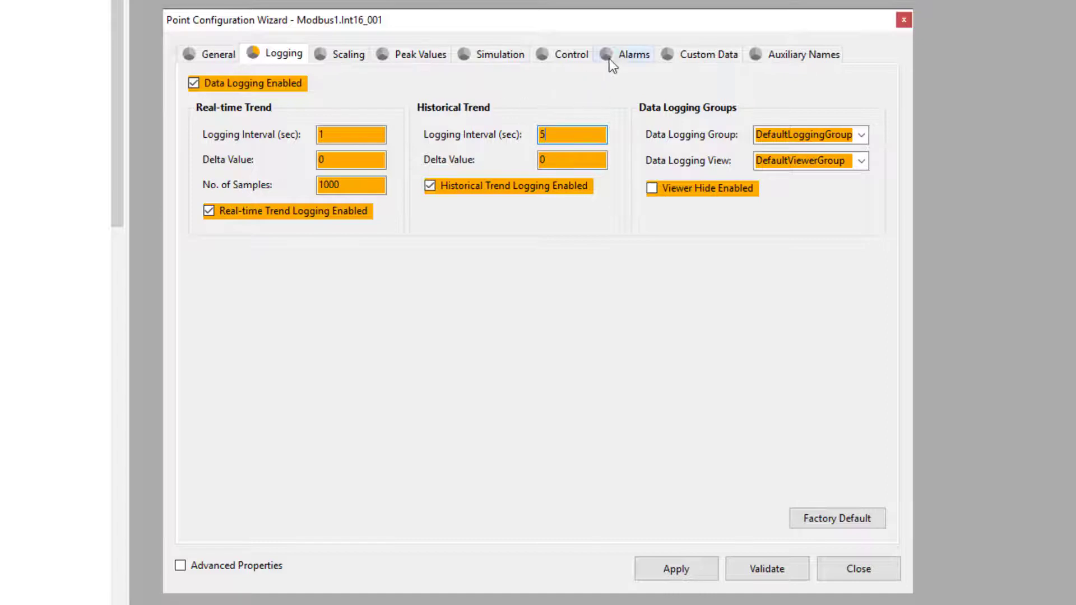
Step: Enable the Hi alarm with a 2 s delay in alarm group Test, then apply and close the wizard
{"action": "left_click", "coordinate": [628, 54]}
{"action": "left_click", "coordinate": [354, 178]}
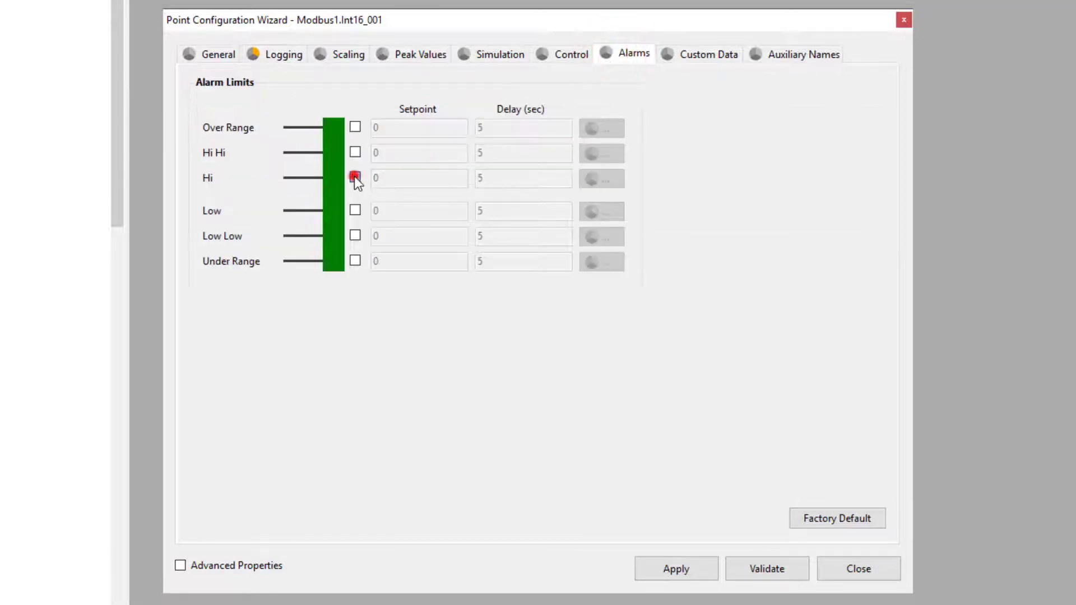
{"action": "double_click", "coordinate": [487, 178]}
{"action": "type", "text": "2"}
{"action": "left_click", "coordinate": [603, 181]}
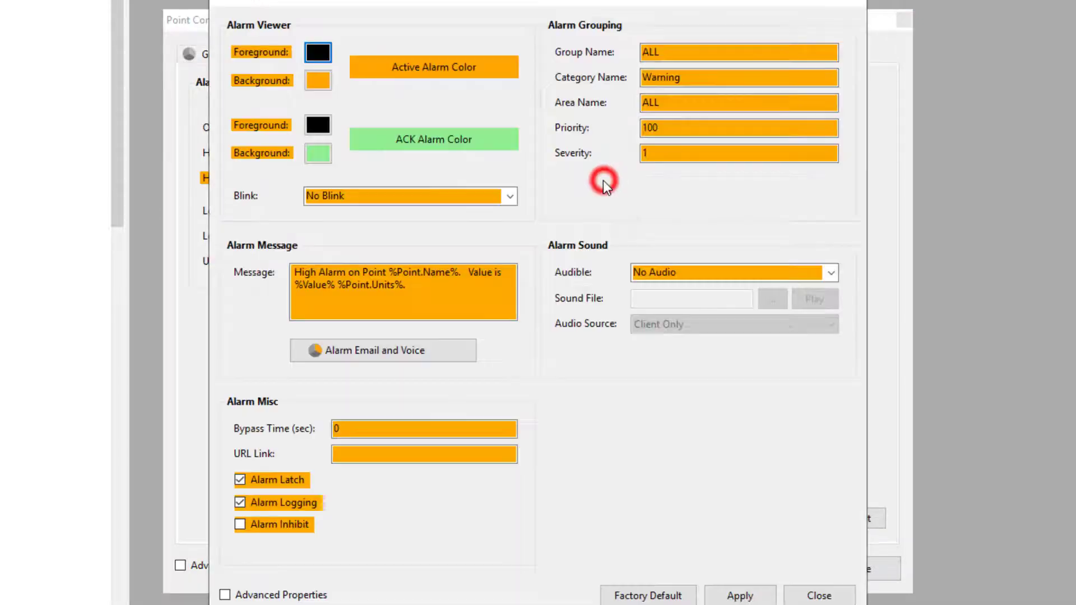
{"action": "left_click", "coordinate": [664, 53]}
{"action": "double_click", "coordinate": [664, 54]}
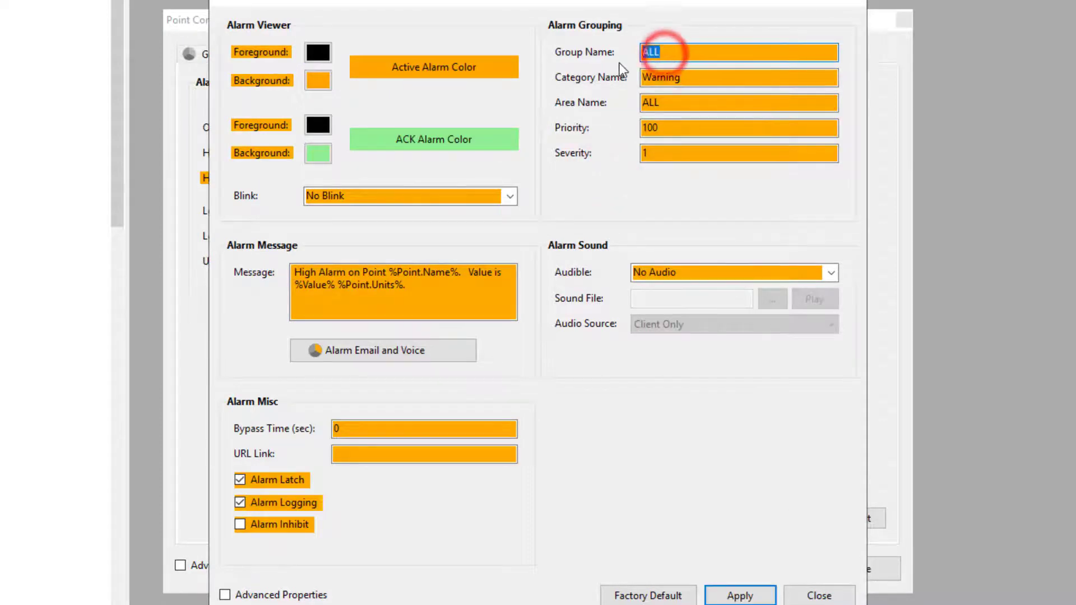
{"action": "type", "text": "Test"}
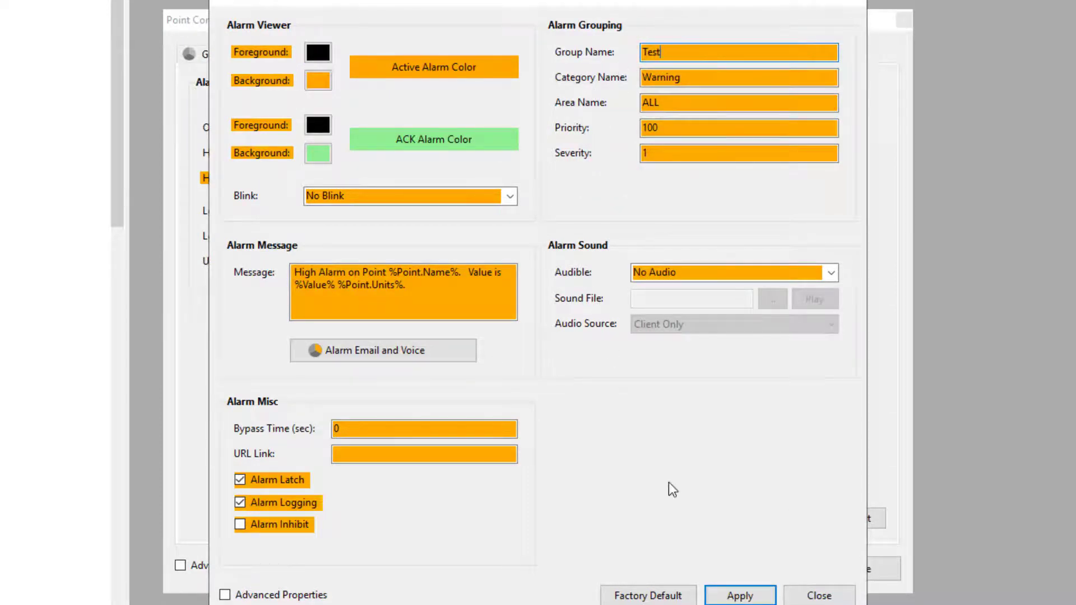
{"action": "left_click", "coordinate": [739, 594]}
{"action": "left_click", "coordinate": [675, 569]}
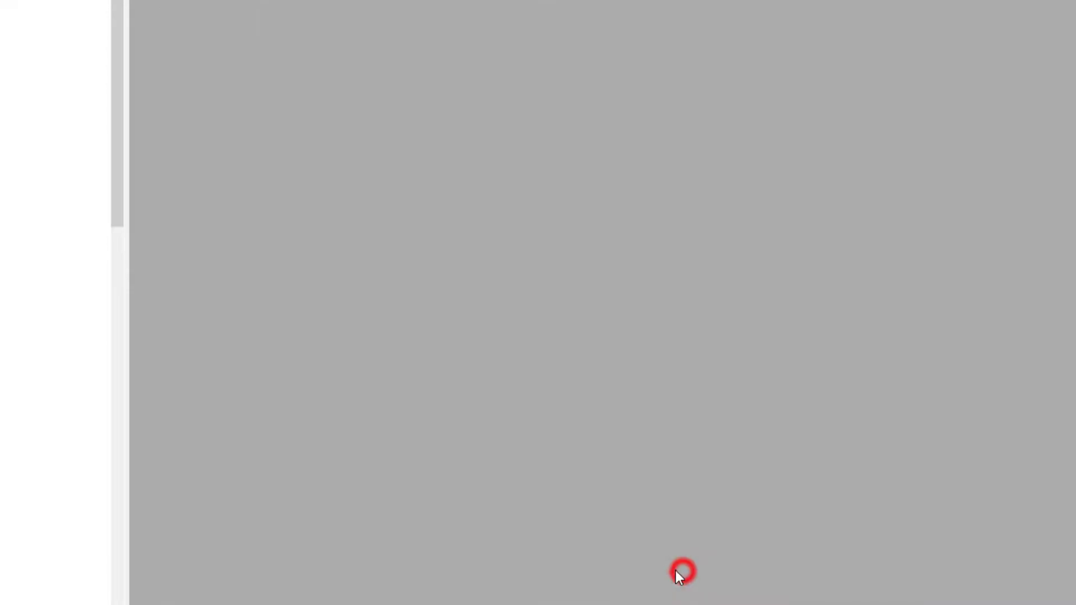
Step: Validate all objects, save the configuration, and choose Publish to Local Server
{"action": "left_click", "coordinate": [146, 34]}
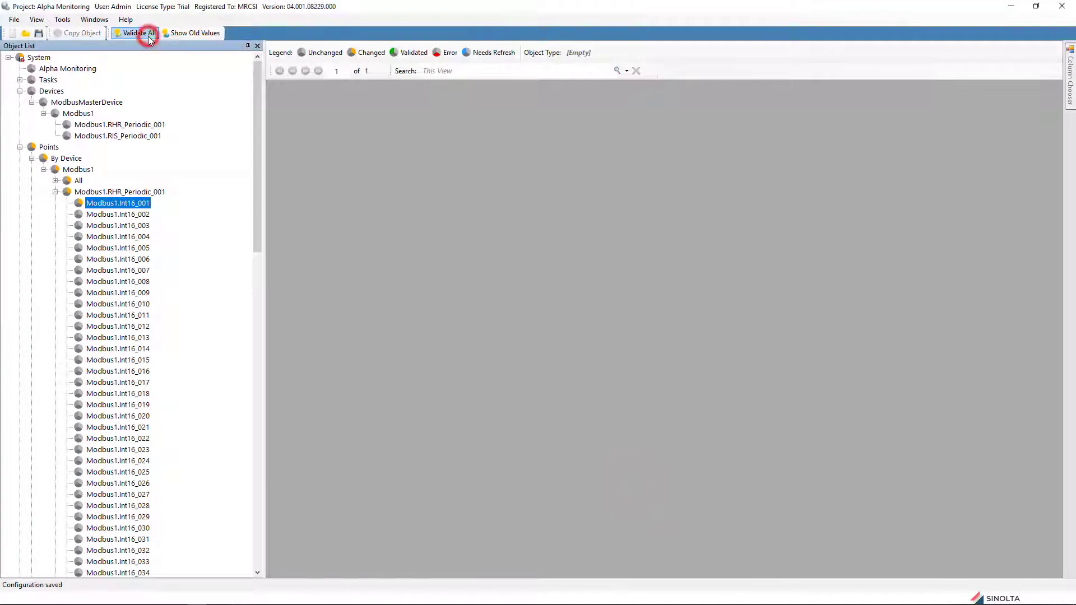
{"action": "left_click", "coordinate": [569, 343]}
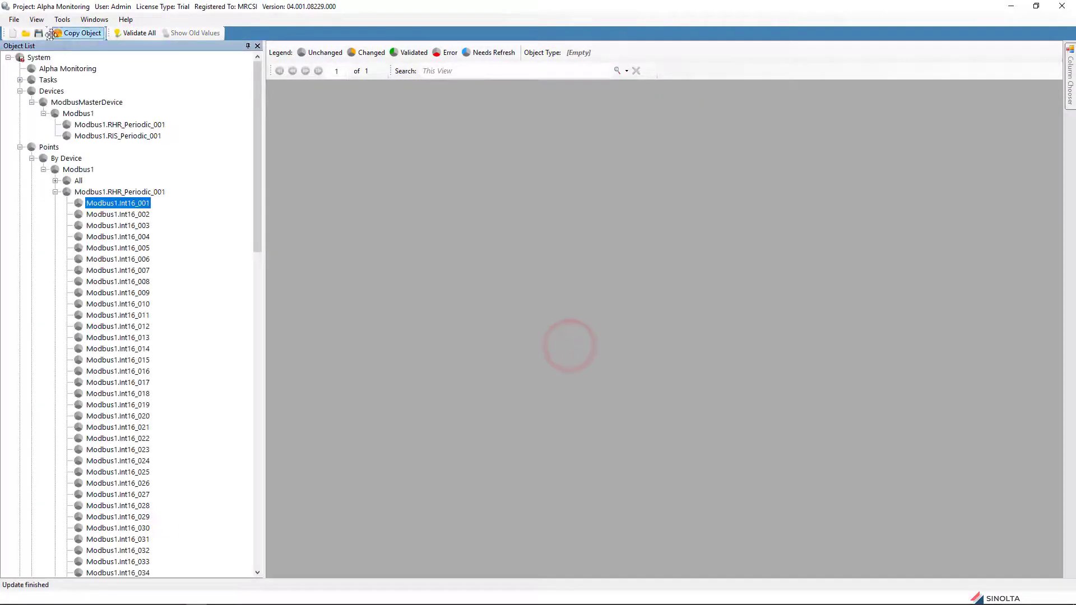
{"action": "left_click", "coordinate": [14, 19]}
{"action": "left_click", "coordinate": [31, 70]}
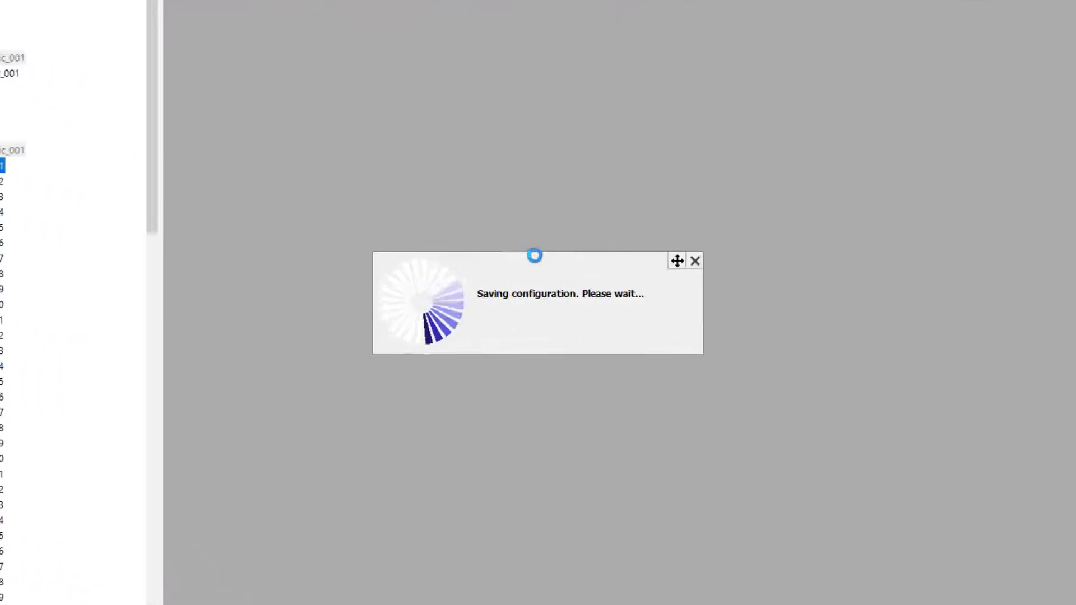
{"action": "left_click", "coordinate": [572, 328]}
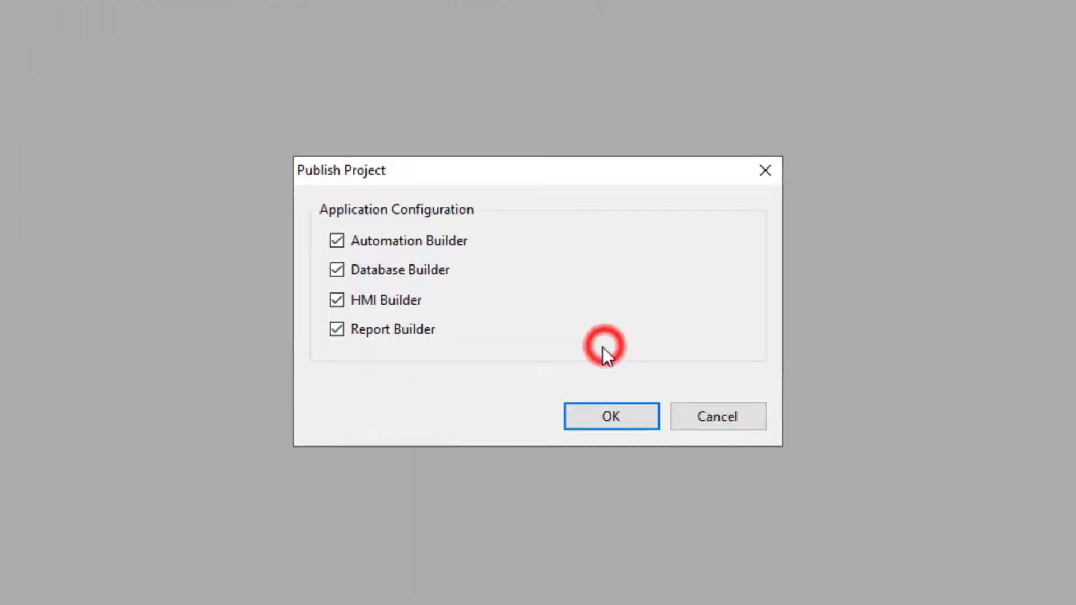
Step: Confirm publishing all four builders and agree to stop the running project
{"action": "left_click", "coordinate": [620, 410]}
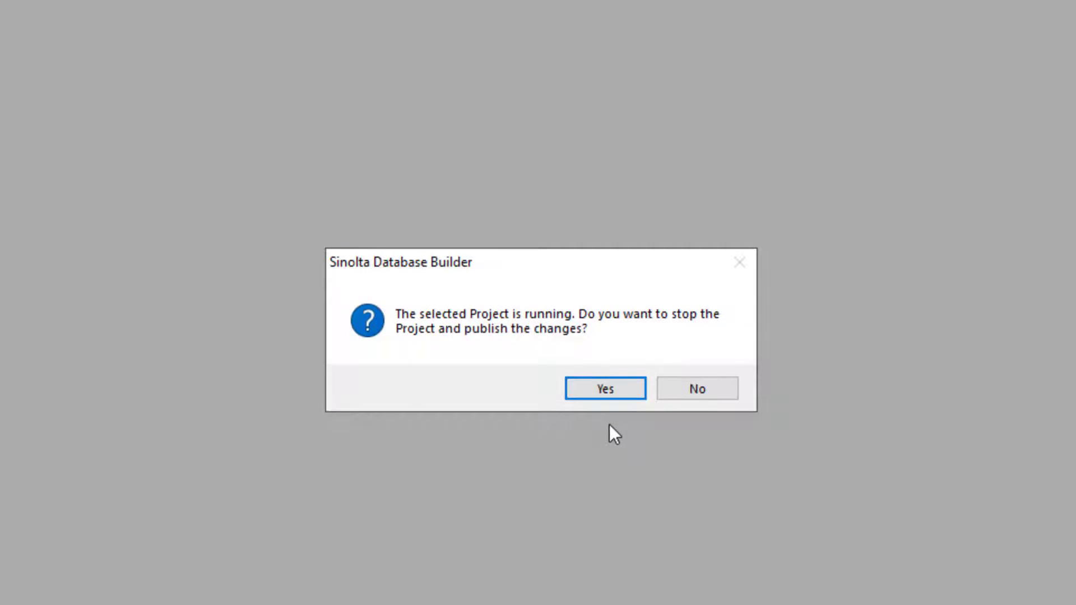
{"action": "left_click", "coordinate": [610, 389]}
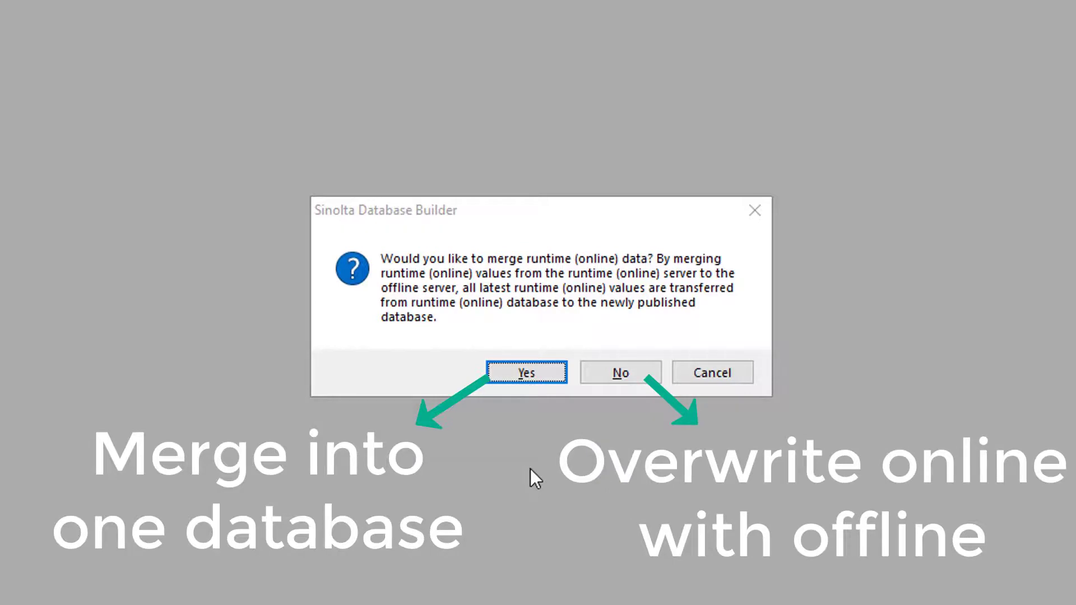
Step: Merge runtime data with configuration values retrieved, acknowledge the result, and restart the server
{"action": "left_click", "coordinate": [526, 372]}
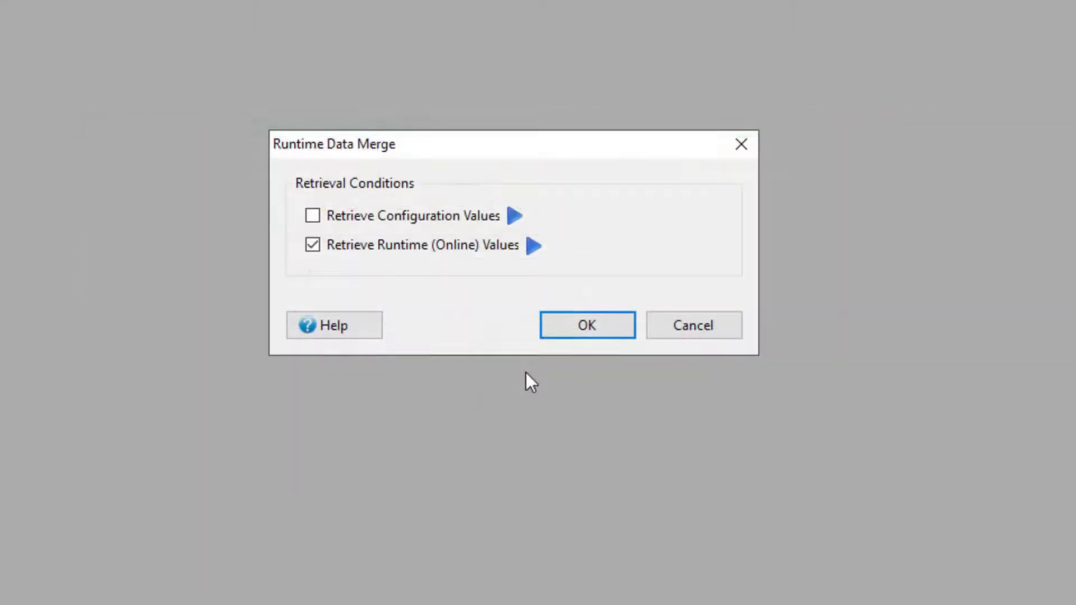
{"action": "left_click", "coordinate": [312, 215]}
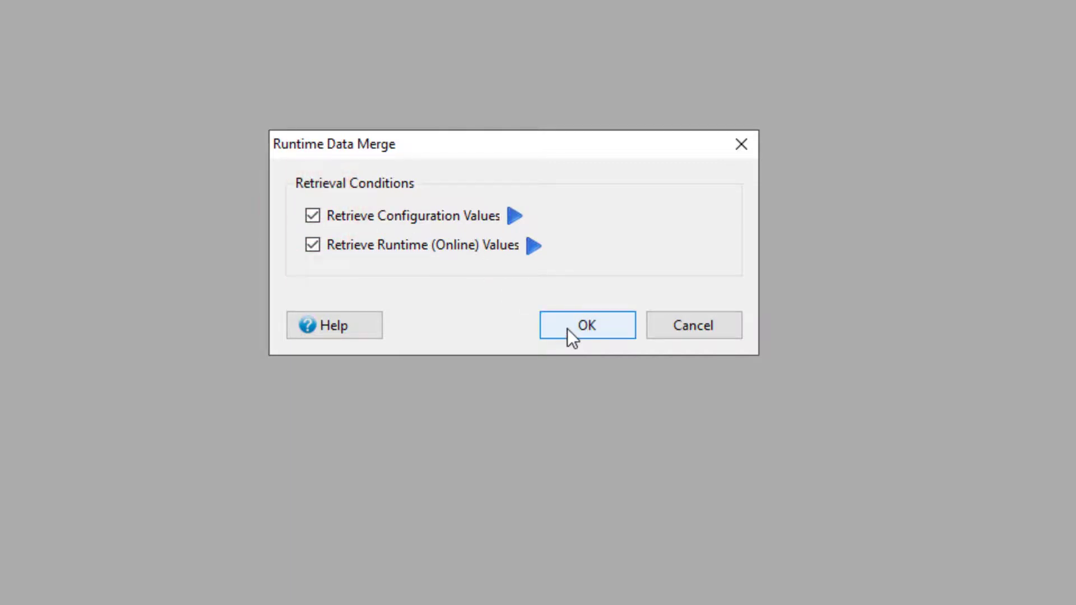
{"action": "left_click", "coordinate": [589, 322]}
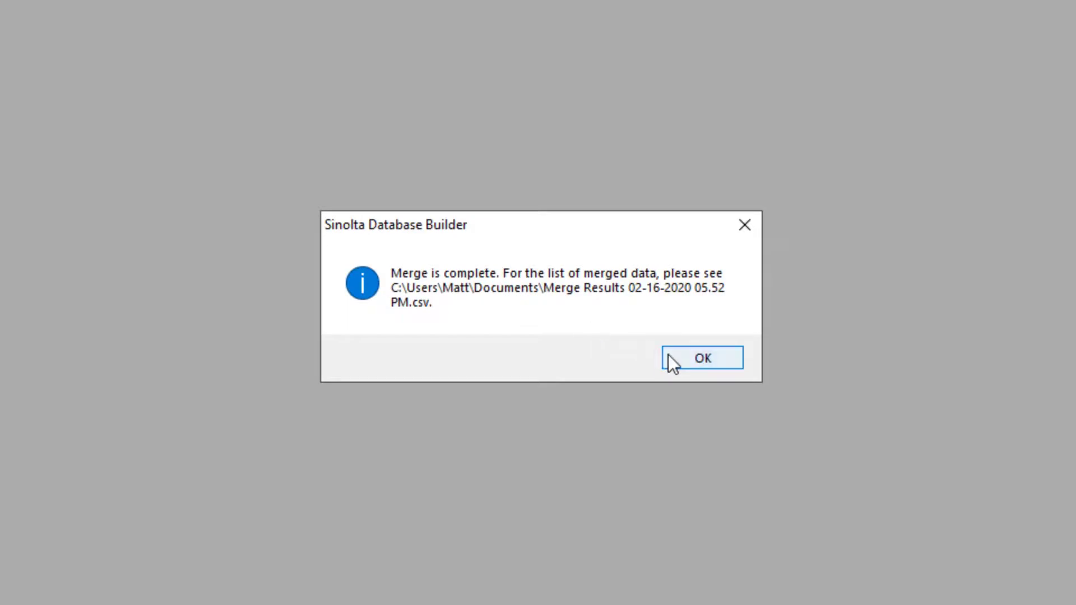
{"action": "left_click", "coordinate": [694, 361]}
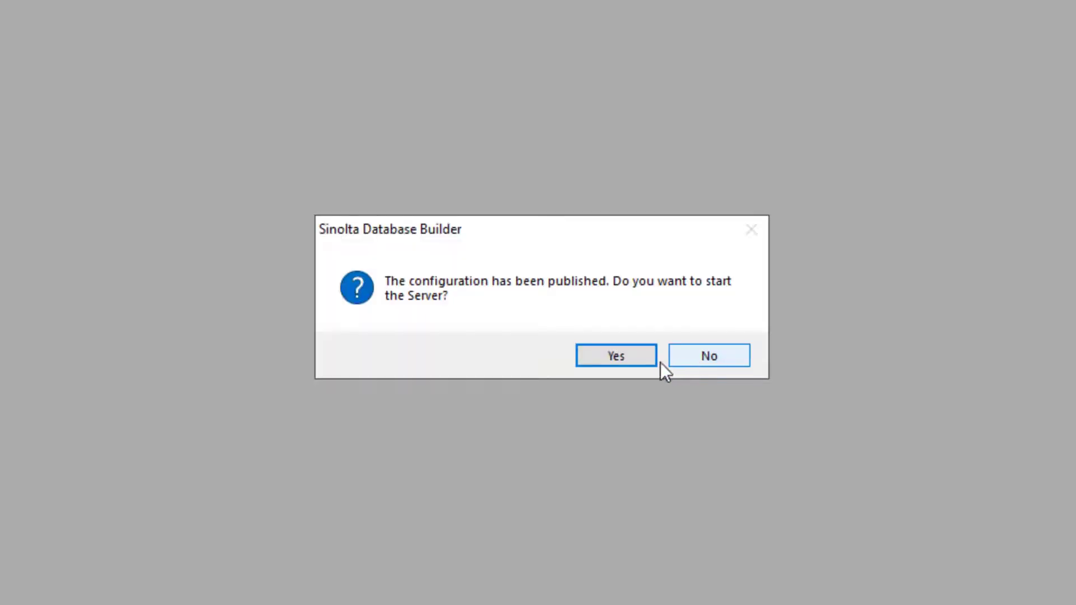
{"action": "left_click", "coordinate": [615, 358]}
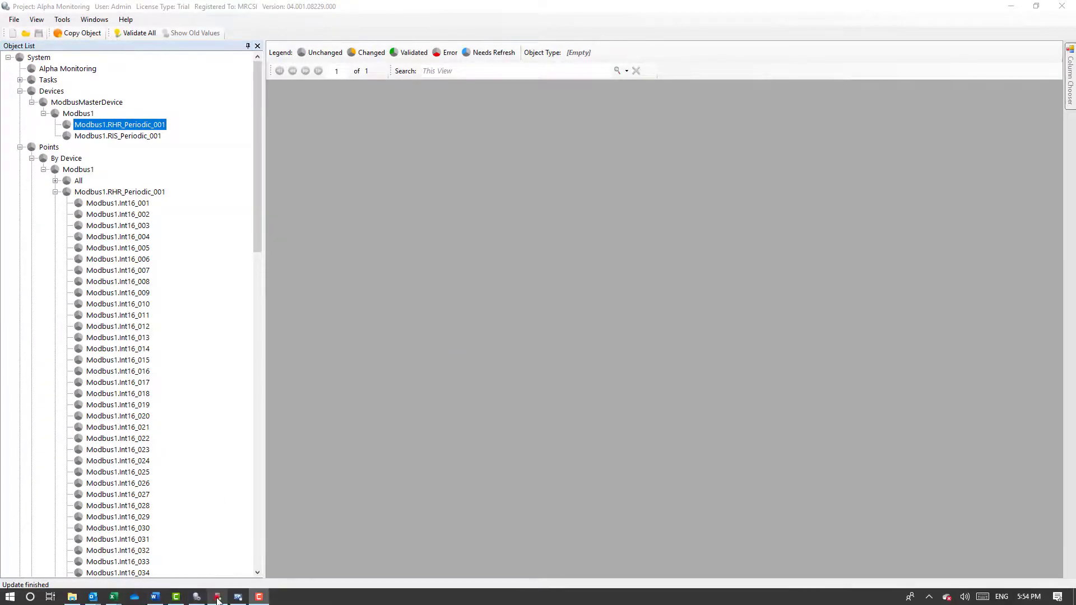
Step: Start Realtime Viewer from the Sinolta launcher, log in and reopen the Alpha Monitoring project
{"action": "left_click", "coordinate": [197, 596]}
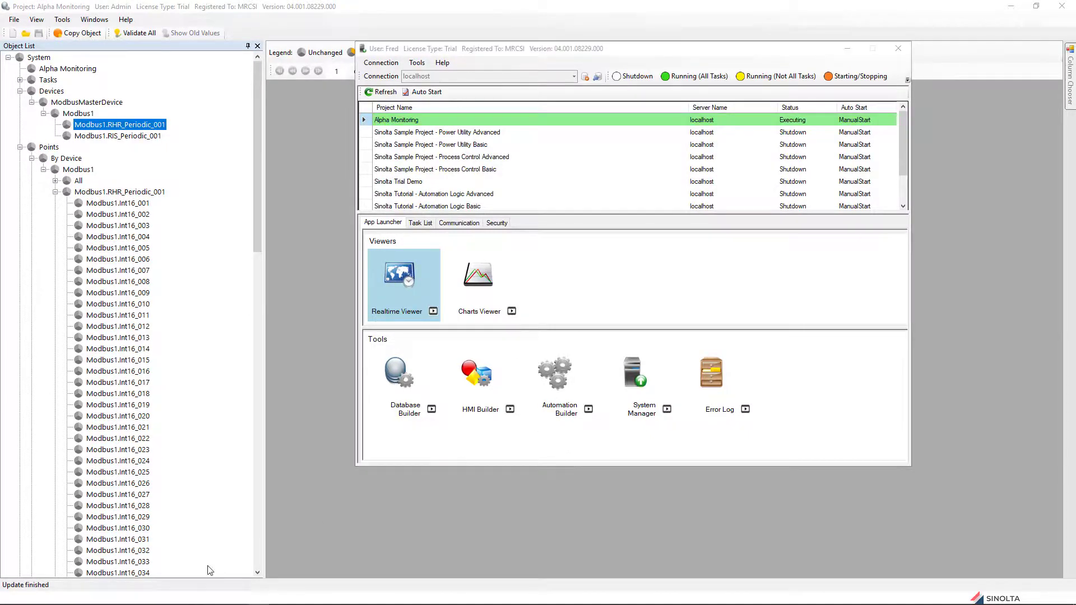
{"action": "left_click", "coordinate": [238, 597]}
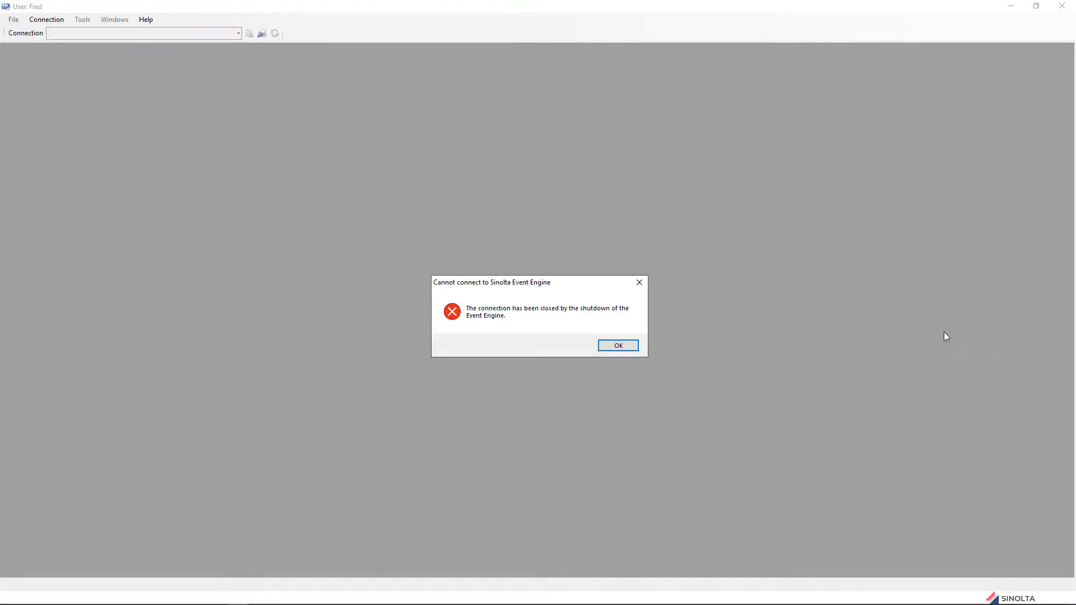
{"action": "left_click", "coordinate": [618, 345]}
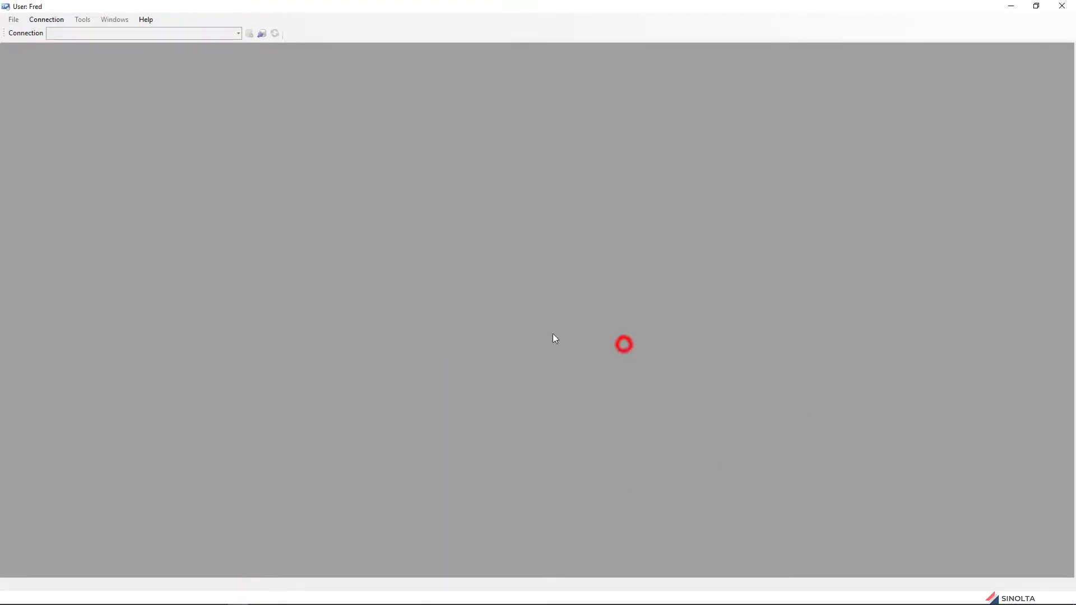
{"action": "left_click", "coordinate": [261, 33]}
{"action": "left_click", "coordinate": [486, 355]}
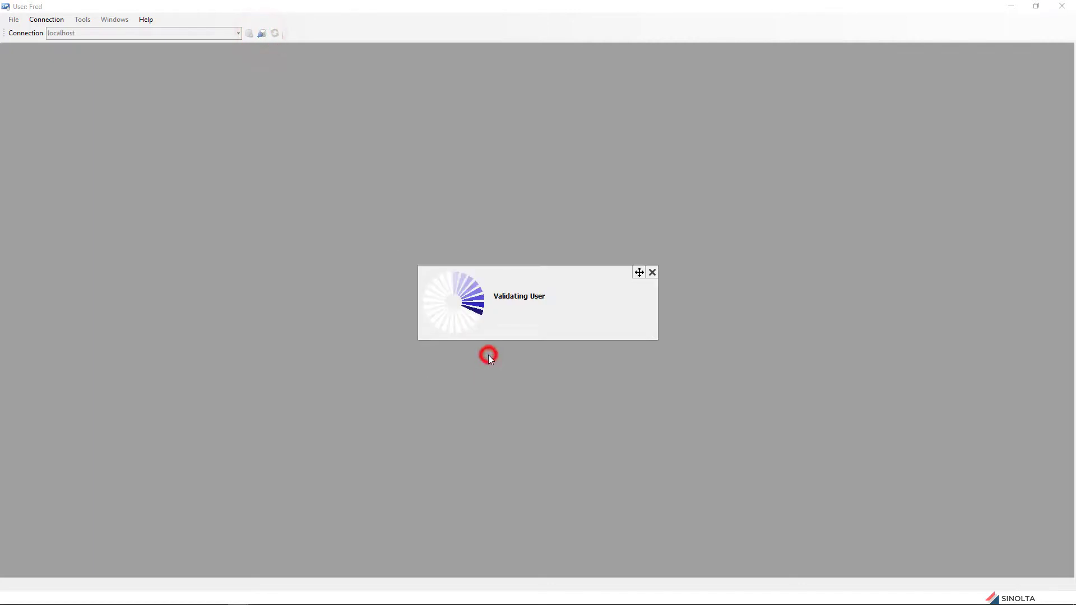
{"action": "left_click", "coordinate": [381, 265]}
{"action": "left_click", "coordinate": [390, 379]}
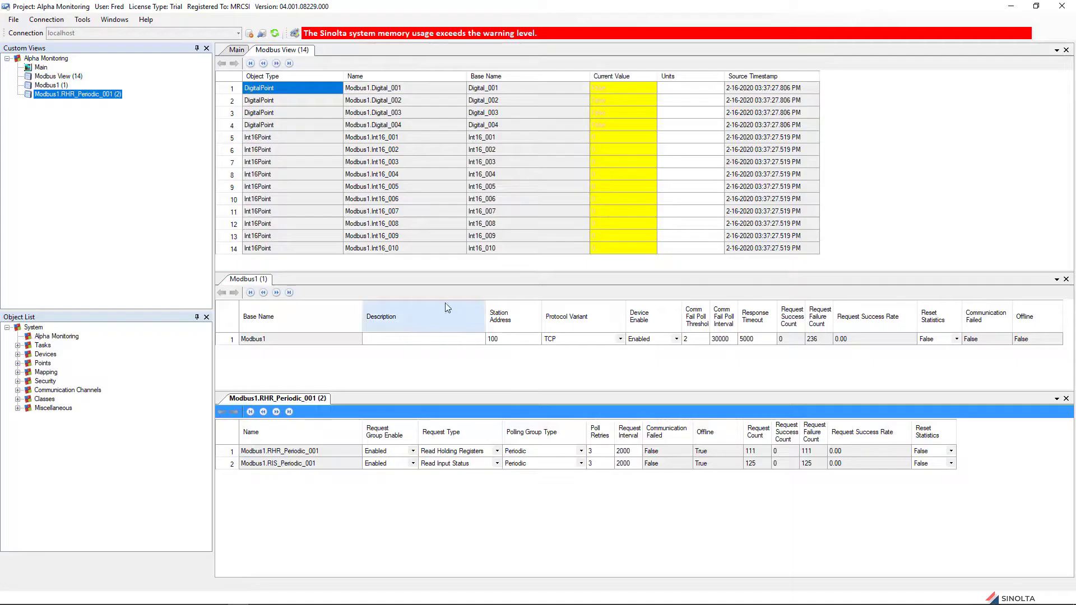
Step: Use the Column Chooser to add the Logging and all Alarm Hi columns to the Modbus View grid
{"action": "left_click", "coordinate": [114, 20]}
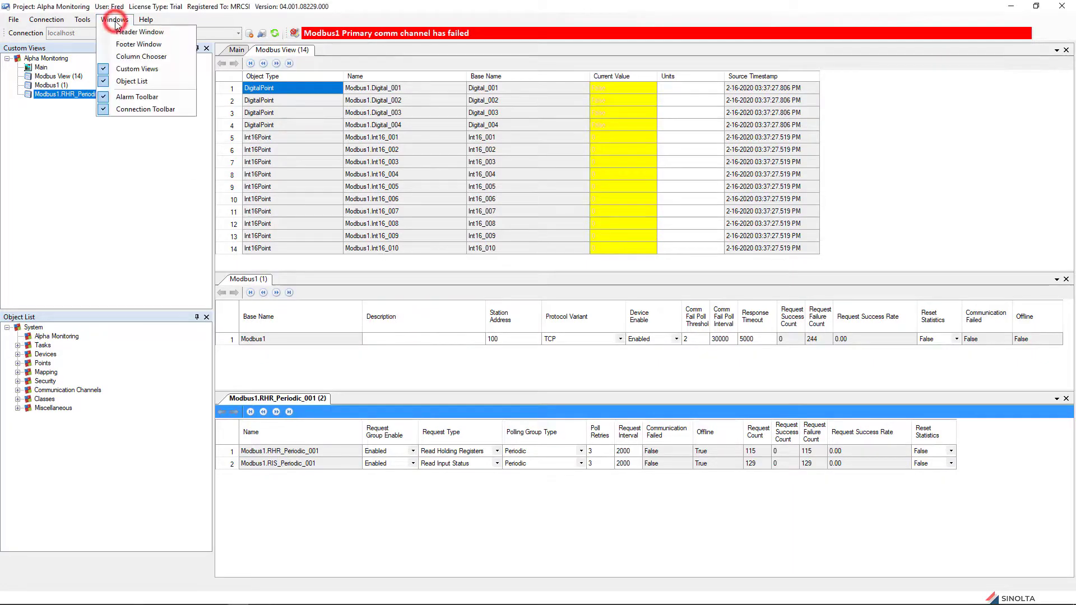
{"action": "left_click", "coordinate": [128, 57]}
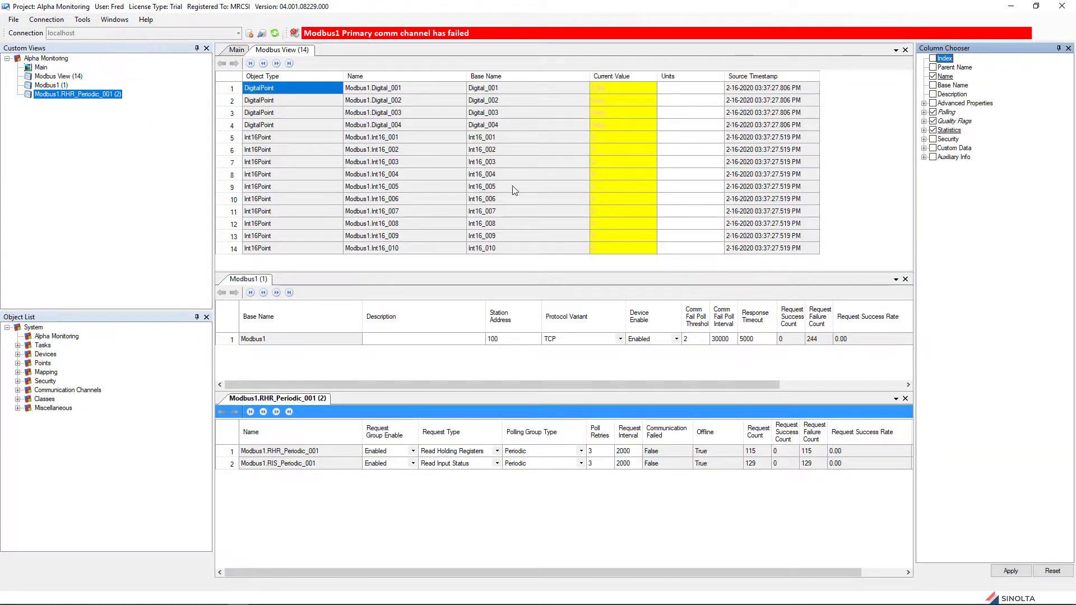
{"action": "left_click", "coordinate": [852, 201]}
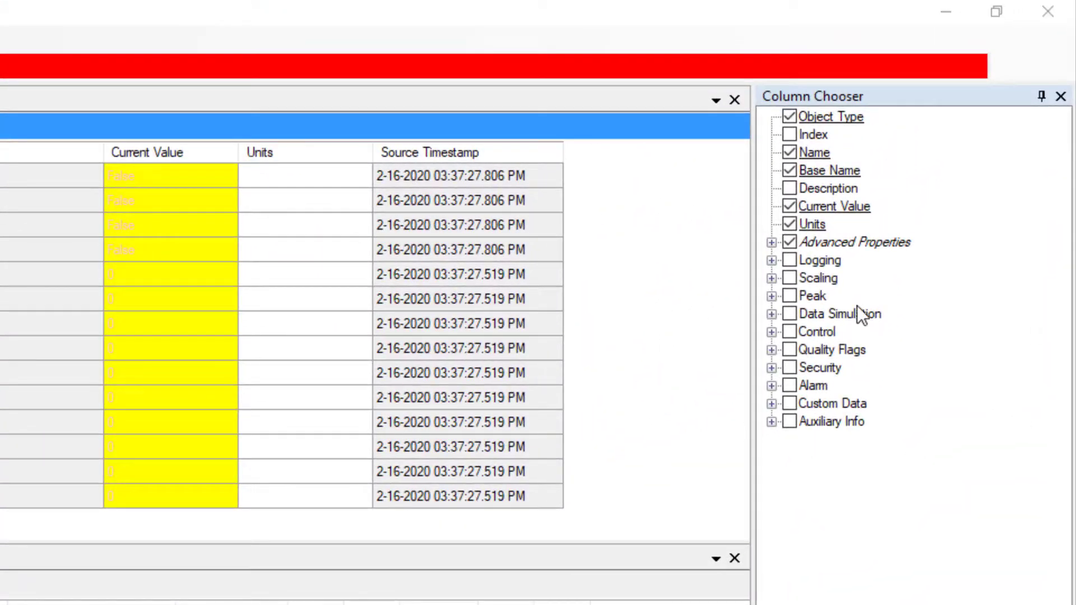
{"action": "left_click", "coordinate": [789, 260]}
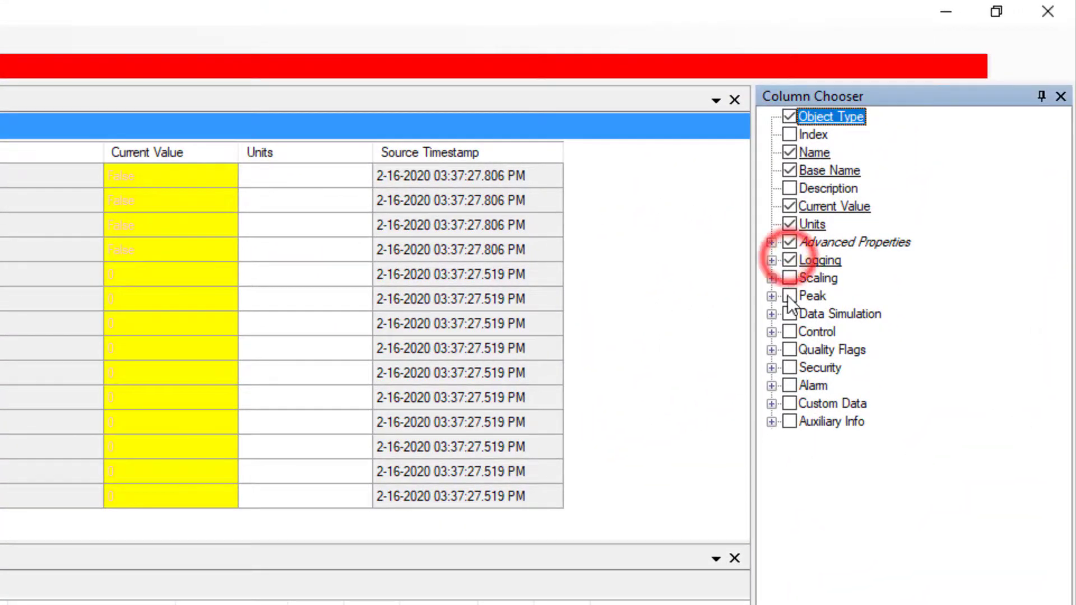
{"action": "left_click", "coordinate": [771, 386]}
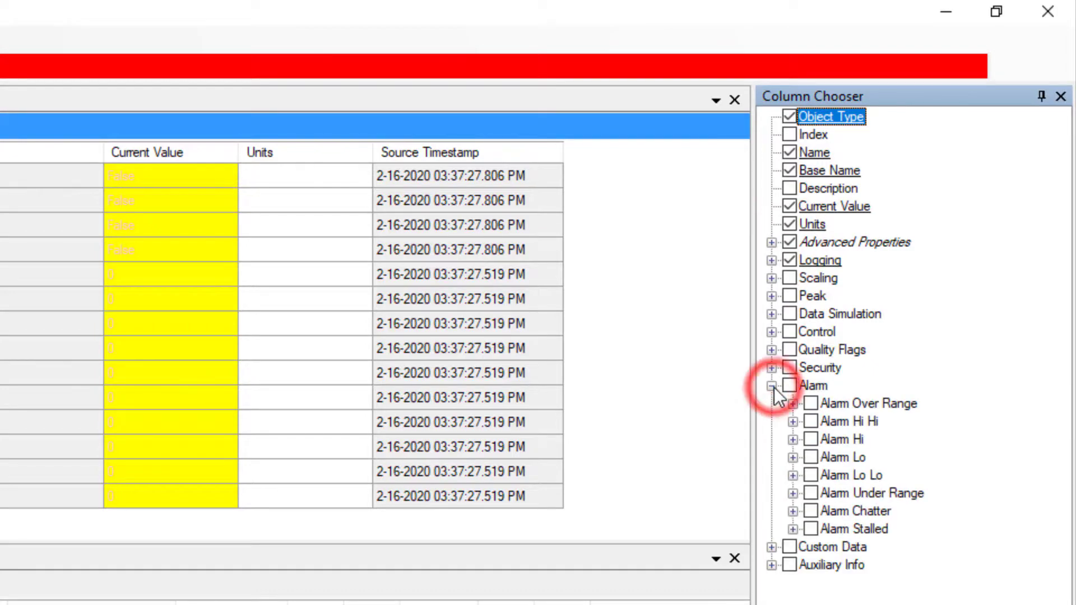
{"action": "left_click", "coordinate": [810, 440]}
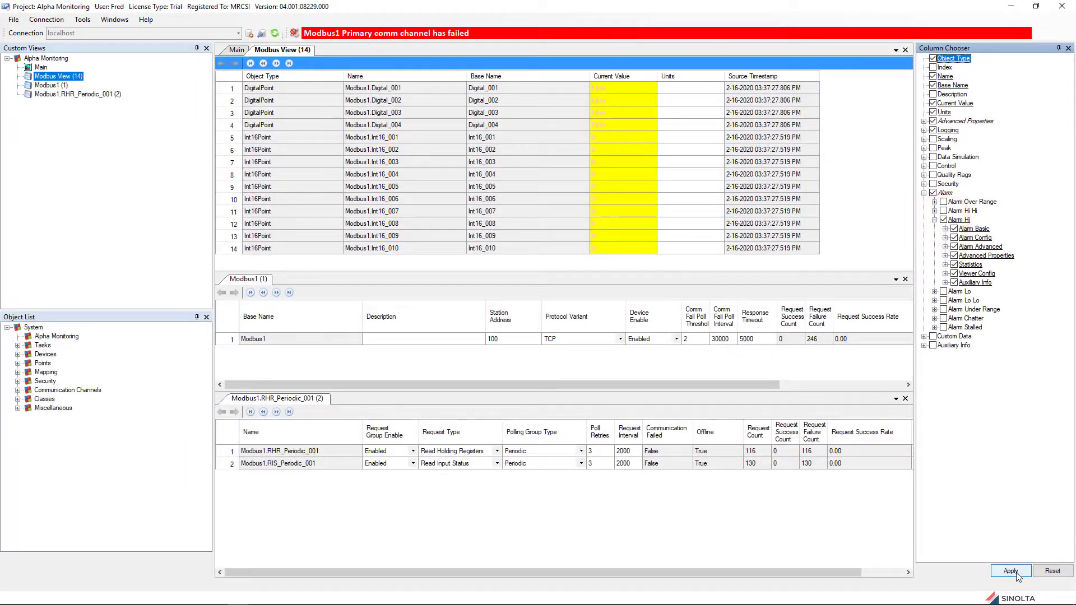
{"action": "left_click", "coordinate": [1016, 573]}
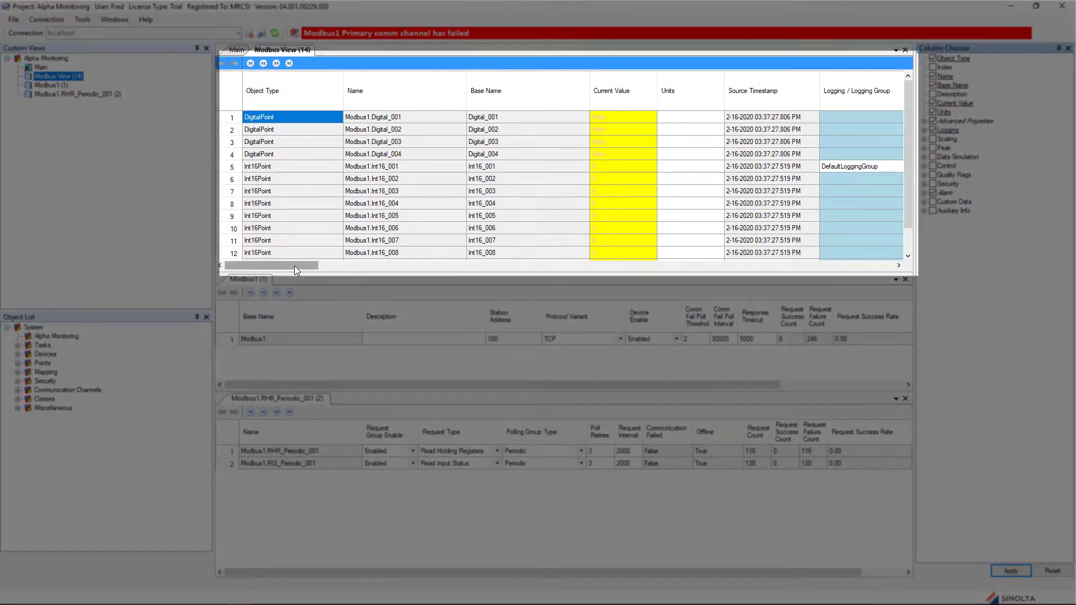
{"action": "left_click_drag", "start_coordinate": [296, 266], "coordinate": [678, 309]}
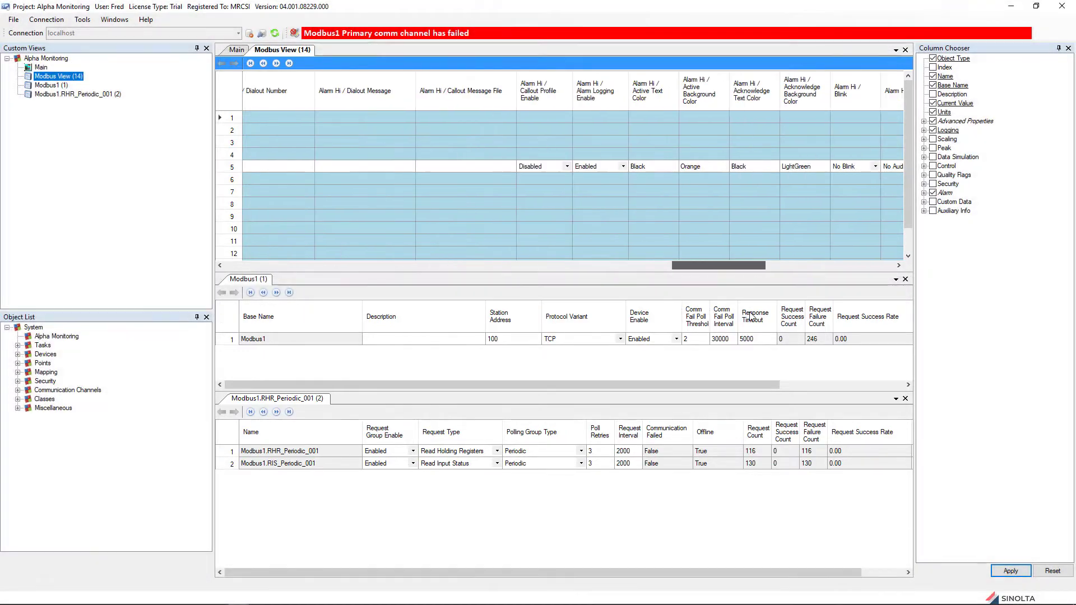